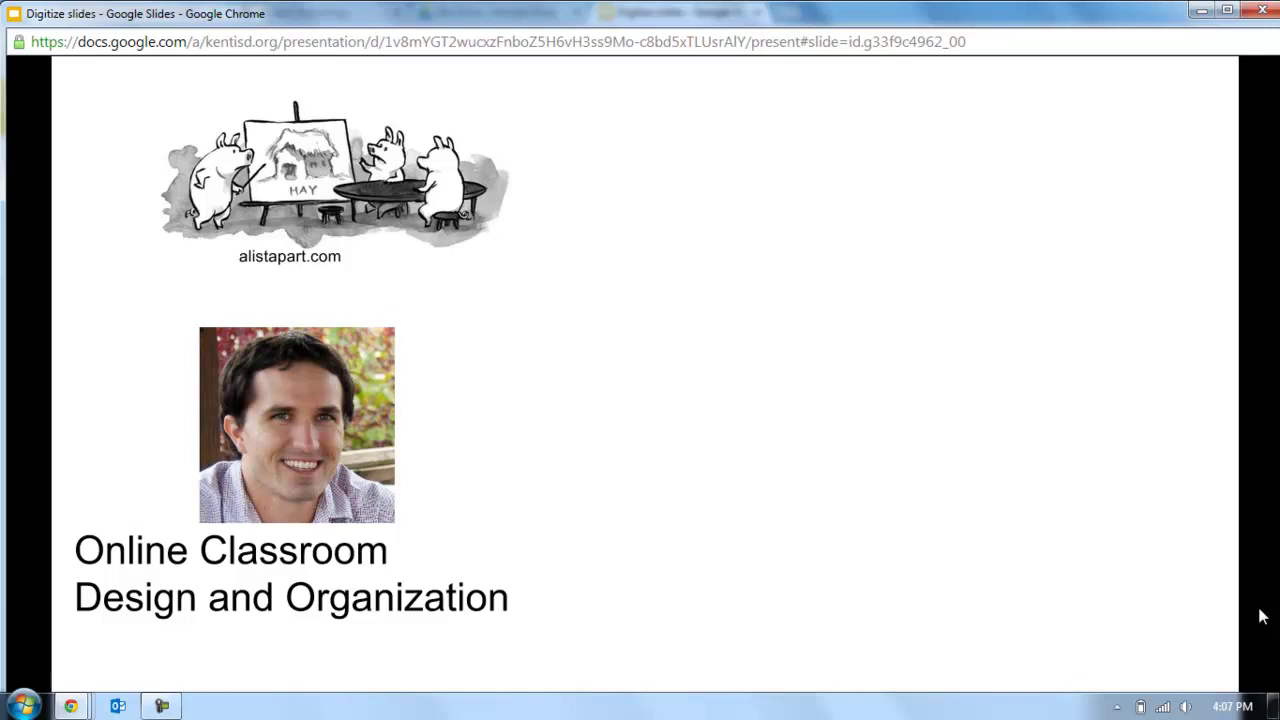
Reveal the guiding principles on the presented slide, leave the presentation, and switch to the Weebly site editor
{"action": "key", "text": "Right"}
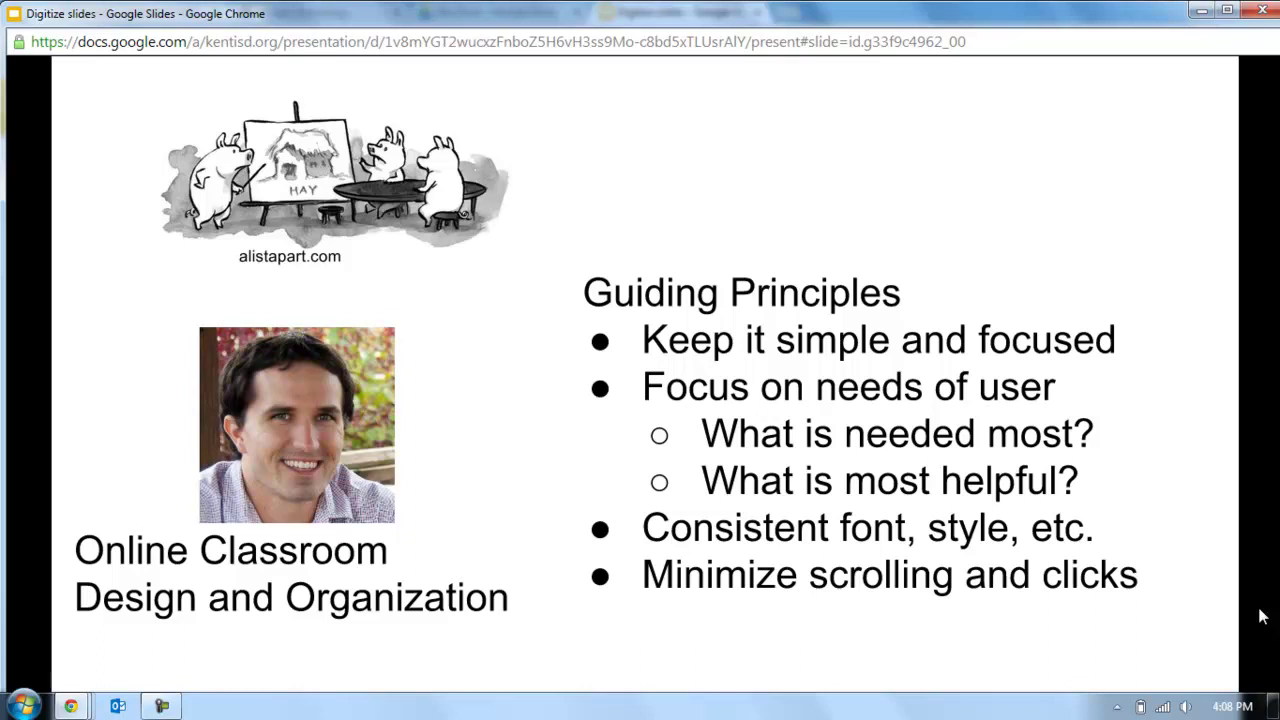
{"action": "key", "text": "alt+Tab"}
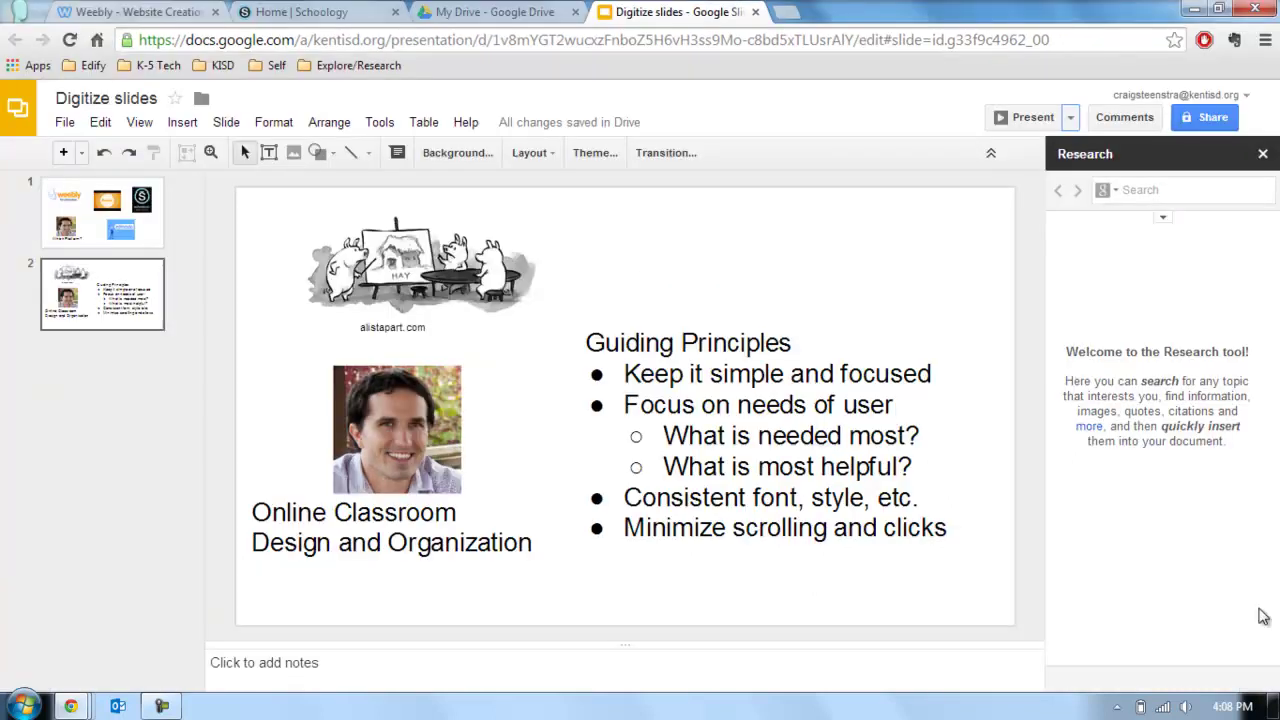
{"action": "key", "text": "ctrl+1"}
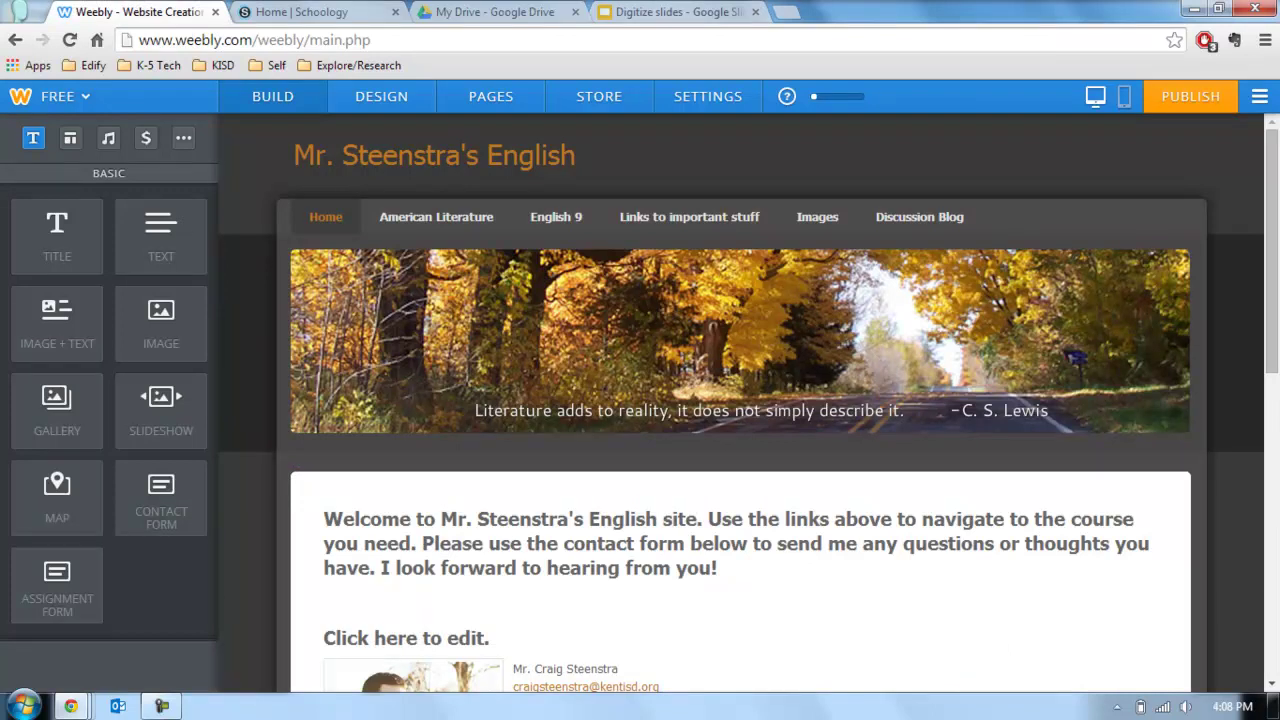
Examine the site's Home page, covering the welcome text, teacher contact details, contact form and navigation links
{"action": "scroll", "coordinate": [1005, 414], "scroll_direction": "down", "scroll_amount": 1}
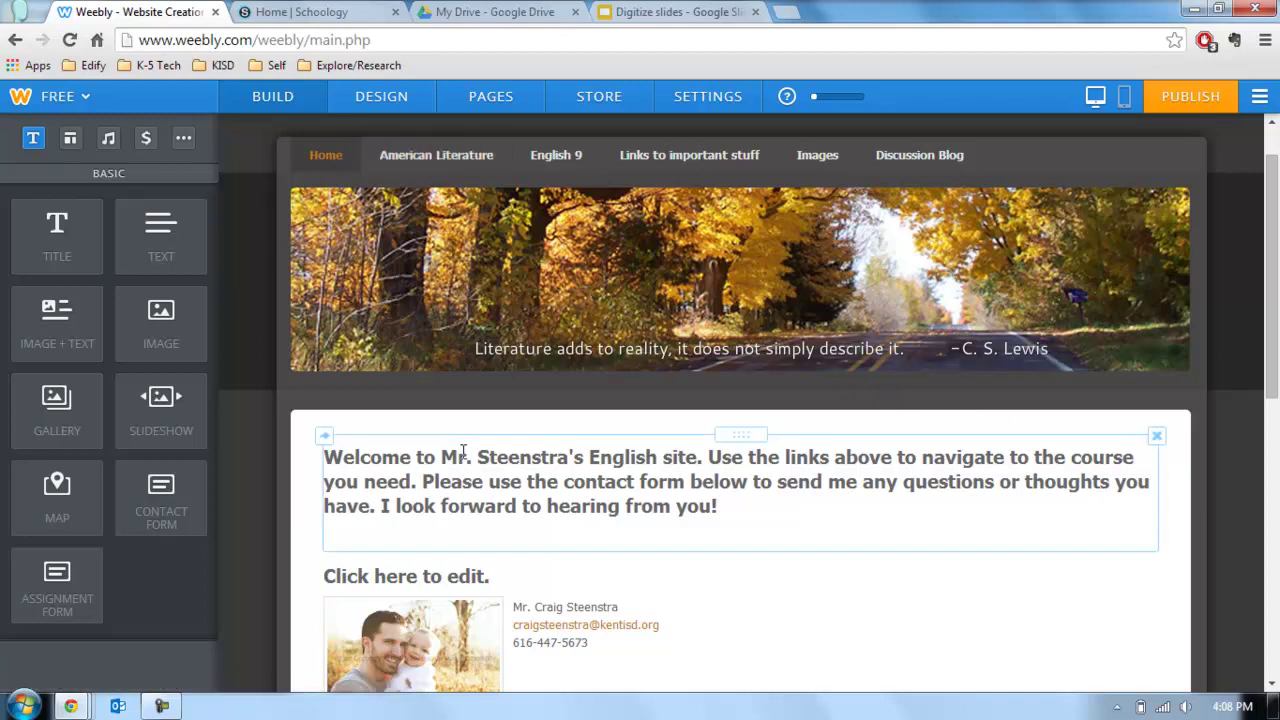
{"action": "scroll", "coordinate": [665, 475], "scroll_direction": "down", "scroll_amount": 1}
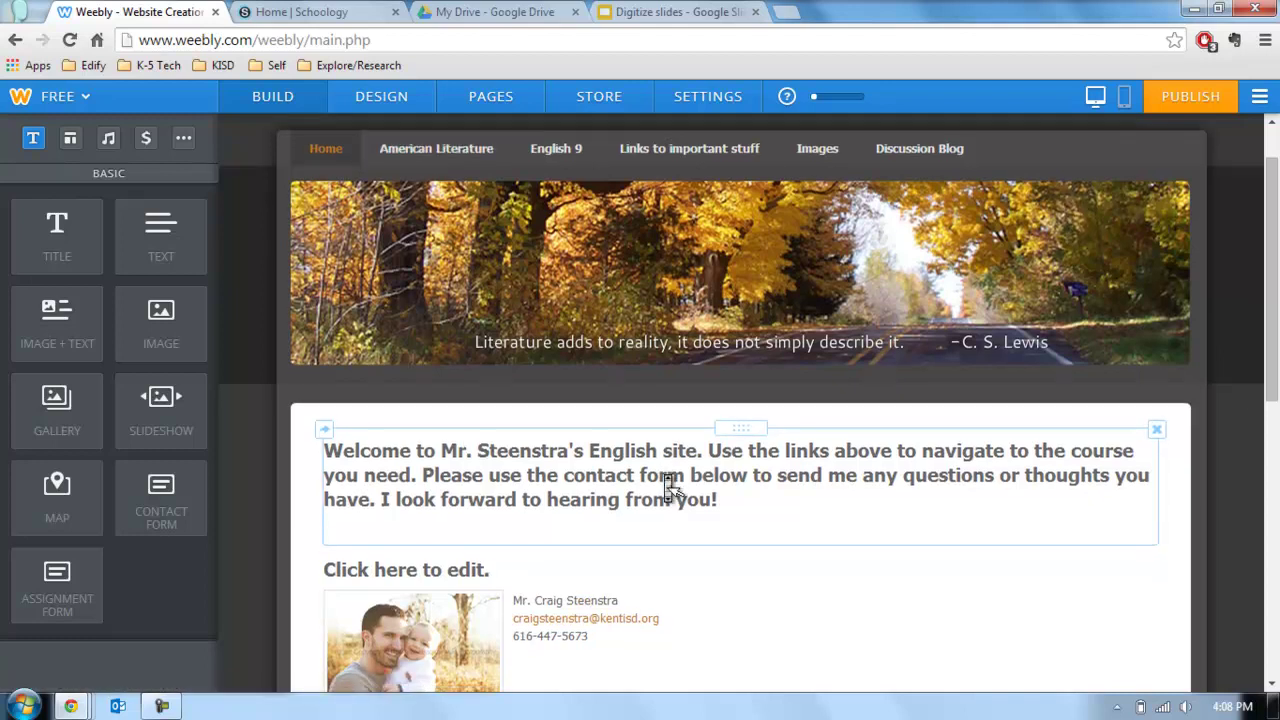
{"action": "scroll", "coordinate": [665, 475], "scroll_direction": "down", "scroll_amount": 1}
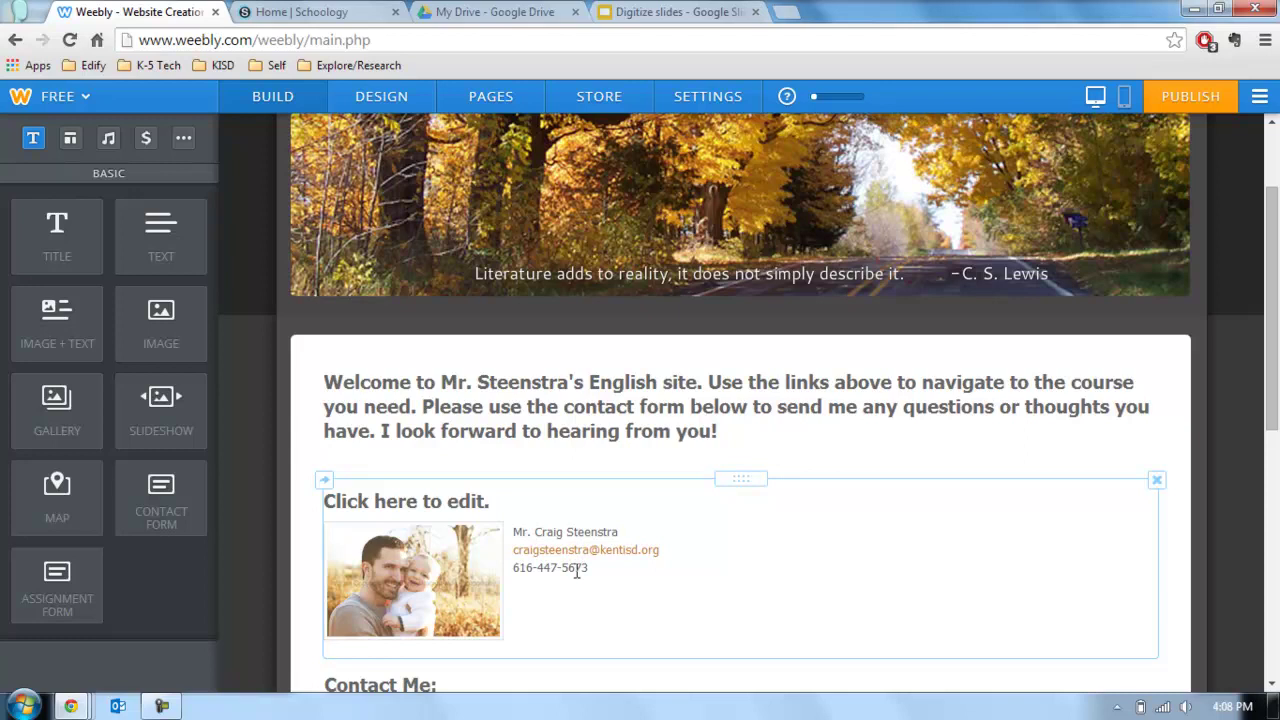
{"action": "scroll", "coordinate": [808, 569], "scroll_direction": "down", "scroll_amount": 3}
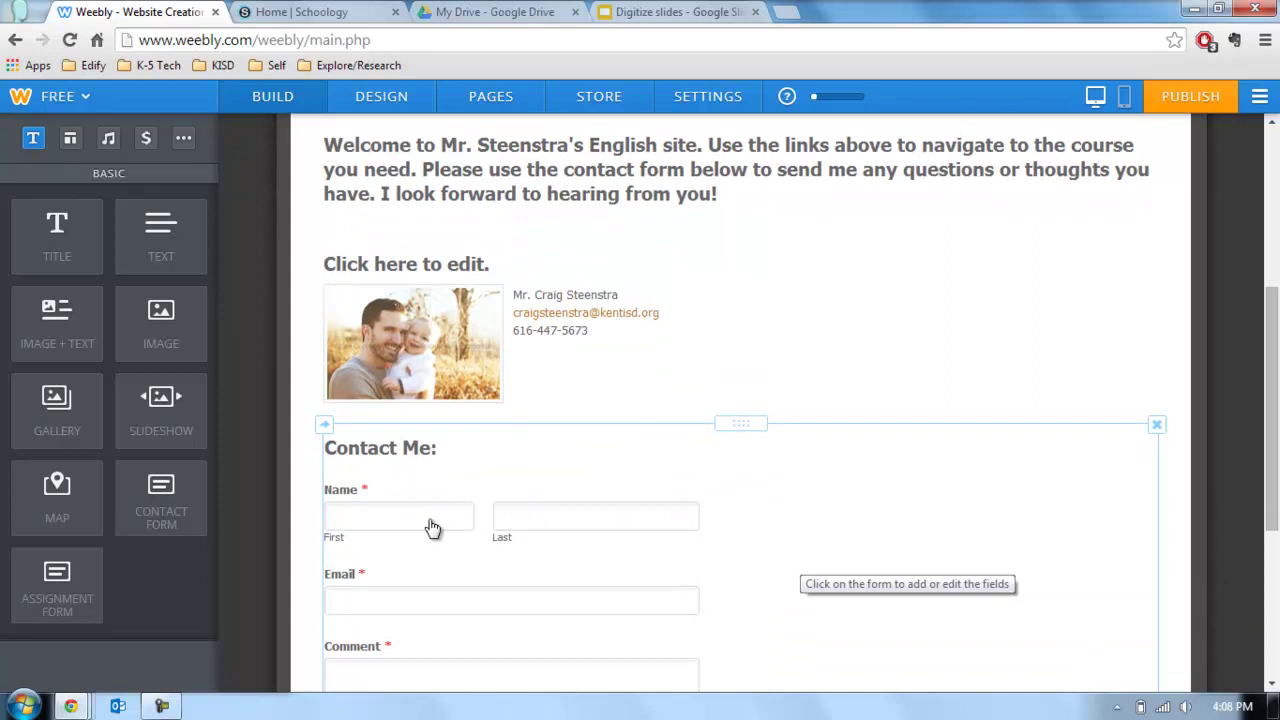
{"action": "scroll", "coordinate": [556, 576], "scroll_direction": "down", "scroll_amount": 1}
{"action": "scroll", "coordinate": [556, 576], "scroll_direction": "down", "scroll_amount": 1}
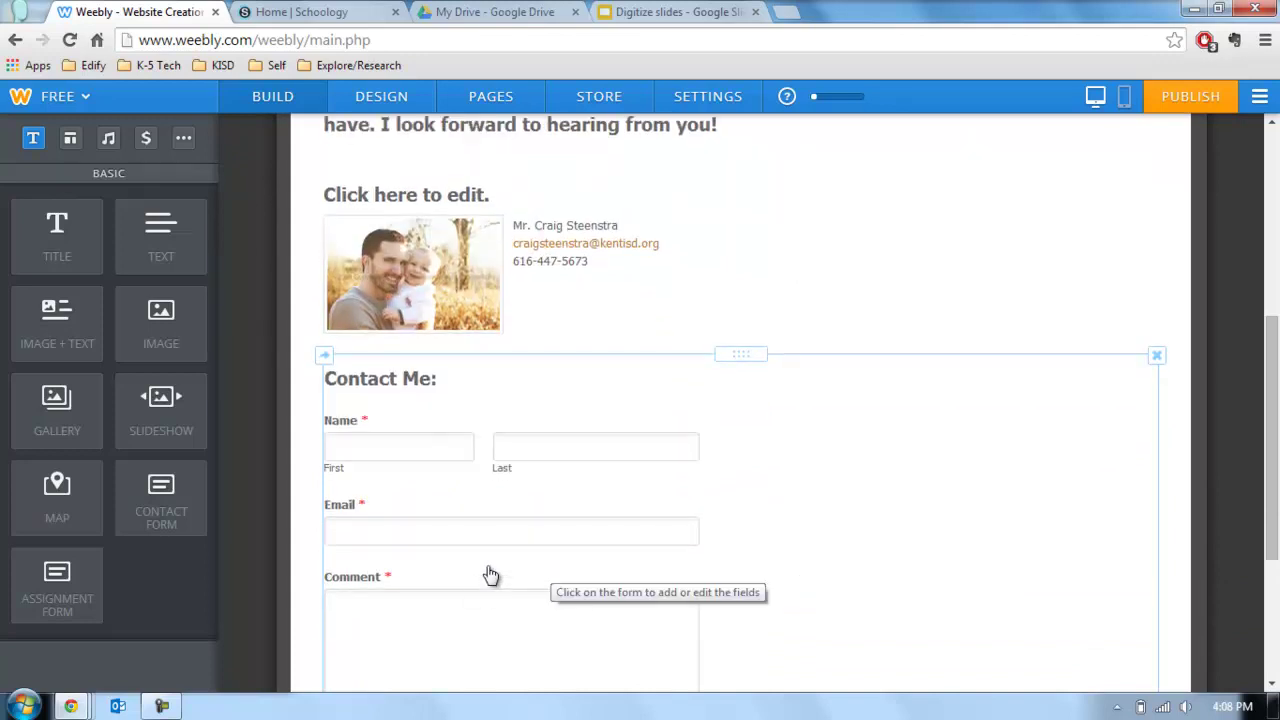
{"action": "scroll", "coordinate": [477, 603], "scroll_direction": "up", "scroll_amount": 5}
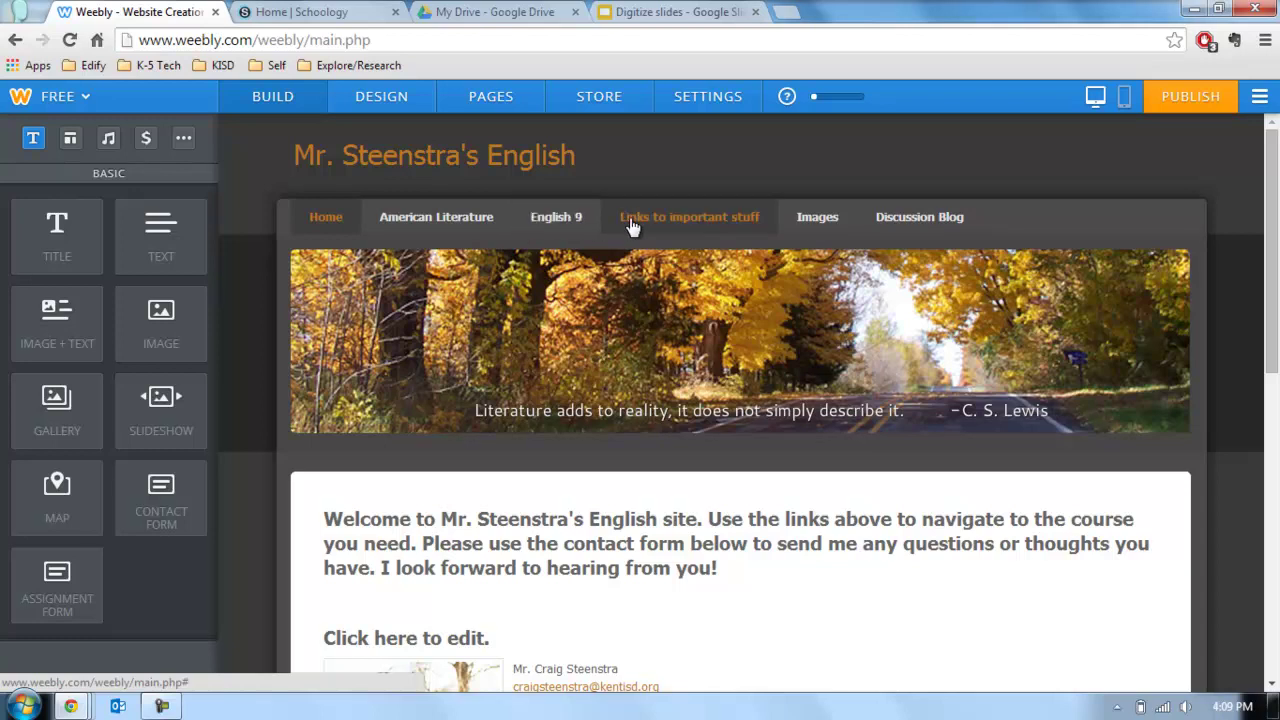
Open the American Literature page and examine the class activities text for the week of October 24-28
{"action": "left_click", "coordinate": [472, 215]}
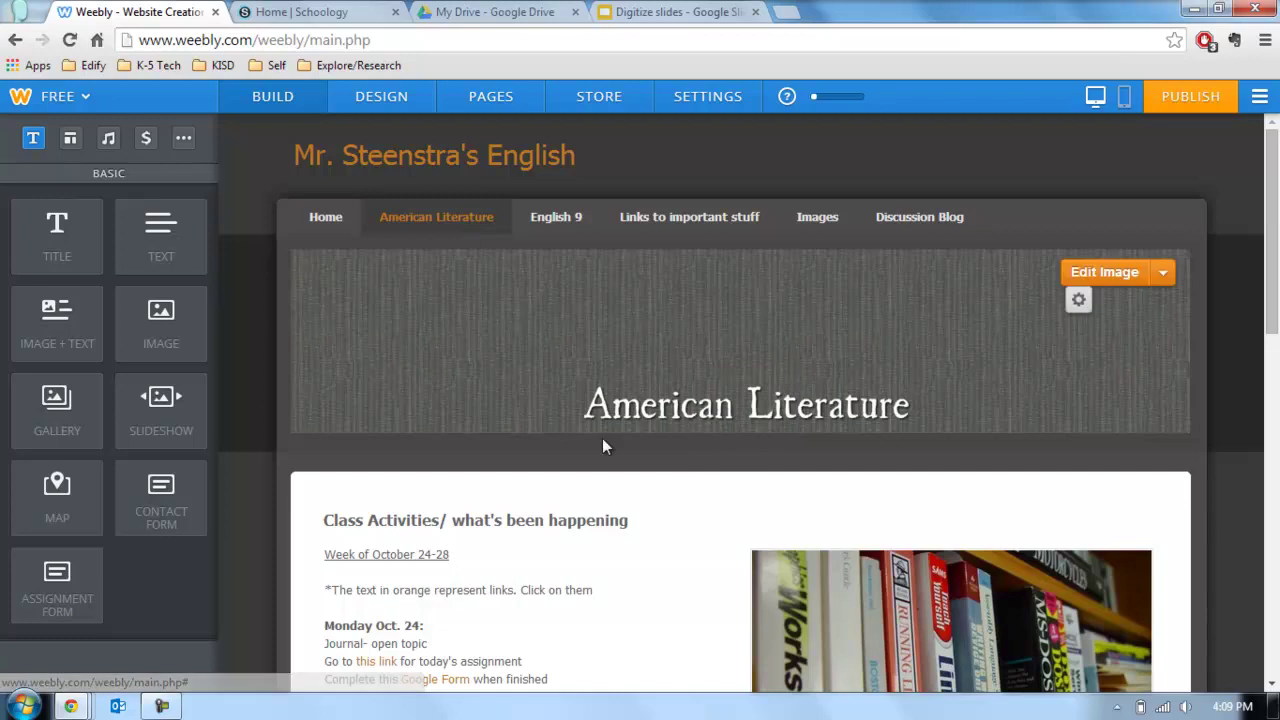
{"action": "scroll", "coordinate": [668, 498], "scroll_direction": "down", "scroll_amount": 1}
{"action": "scroll", "coordinate": [668, 498], "scroll_direction": "down", "scroll_amount": 1}
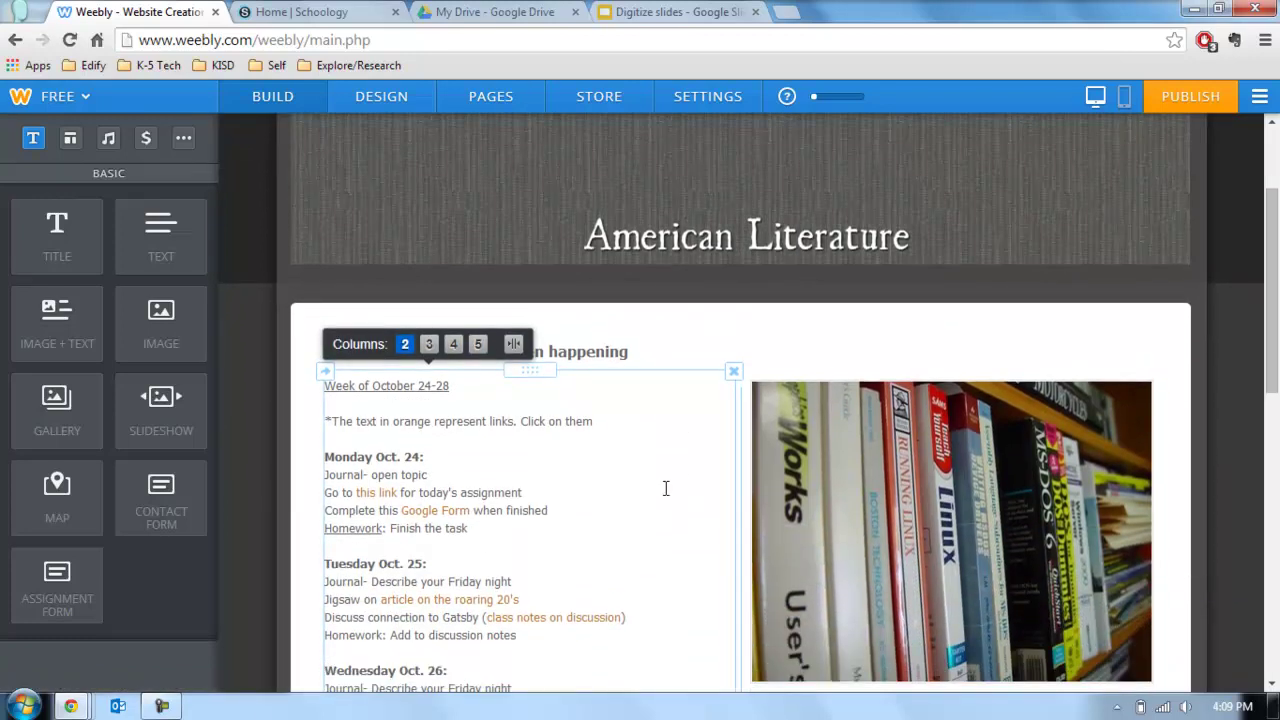
{"action": "scroll", "coordinate": [665, 488], "scroll_direction": "down", "scroll_amount": 1}
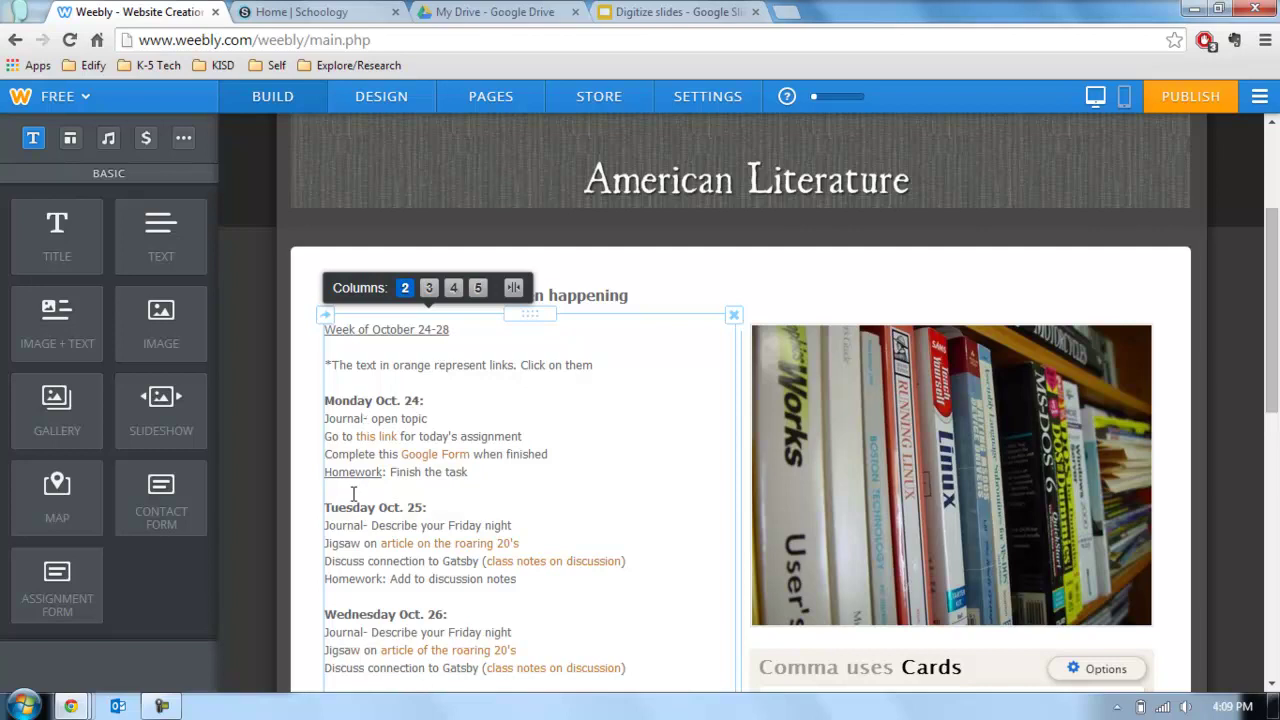
{"action": "scroll", "coordinate": [353, 494], "scroll_direction": "down", "scroll_amount": 1}
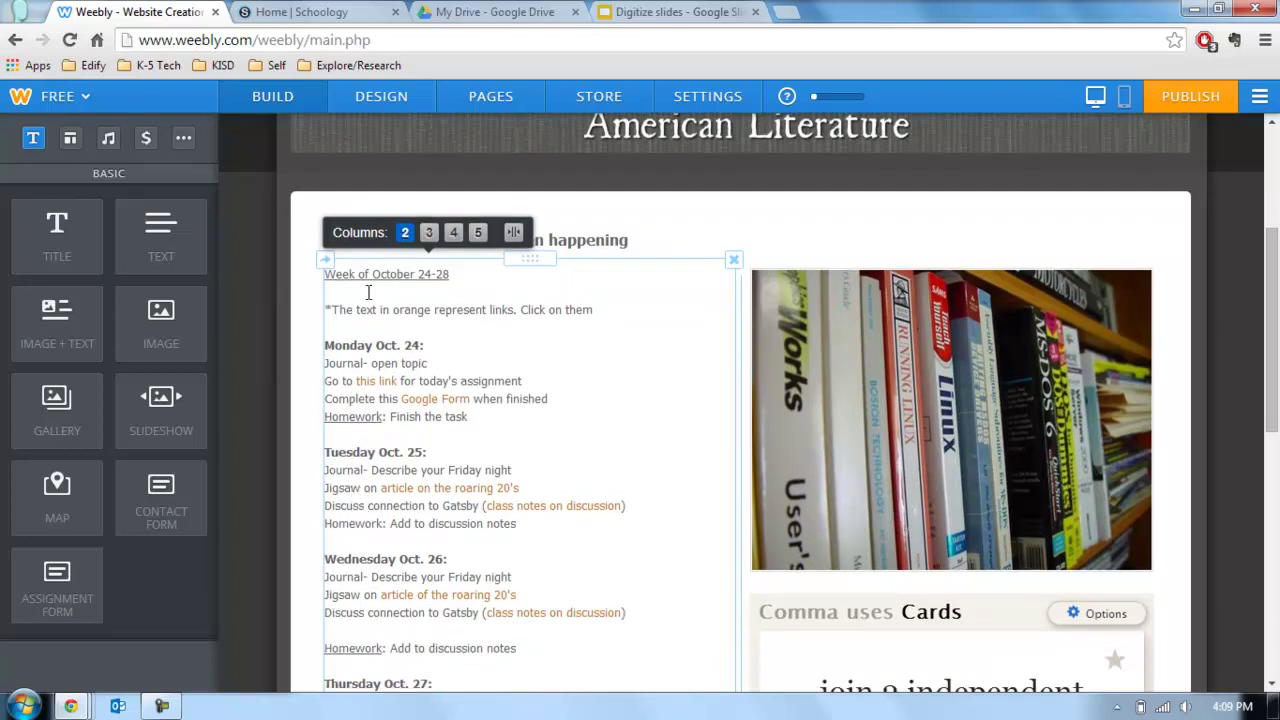
{"action": "left_click", "coordinate": [355, 276]}
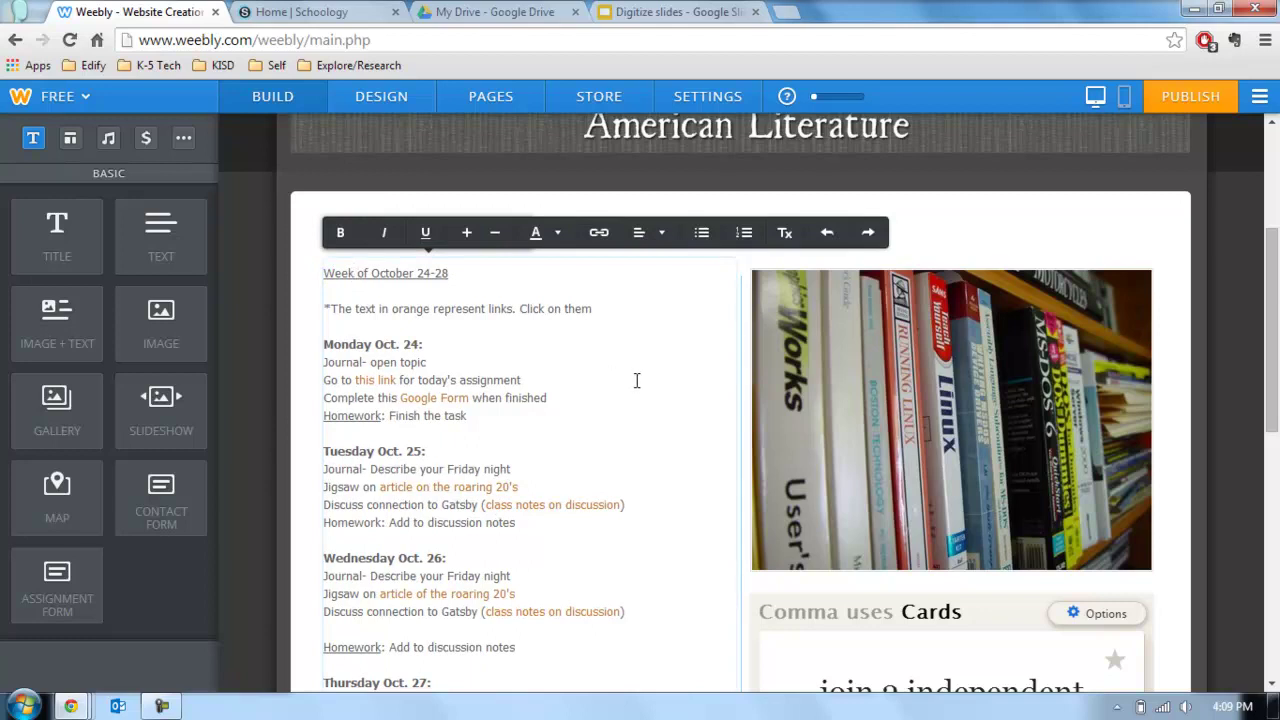
{"action": "scroll", "coordinate": [636, 380], "scroll_direction": "up", "scroll_amount": 1}
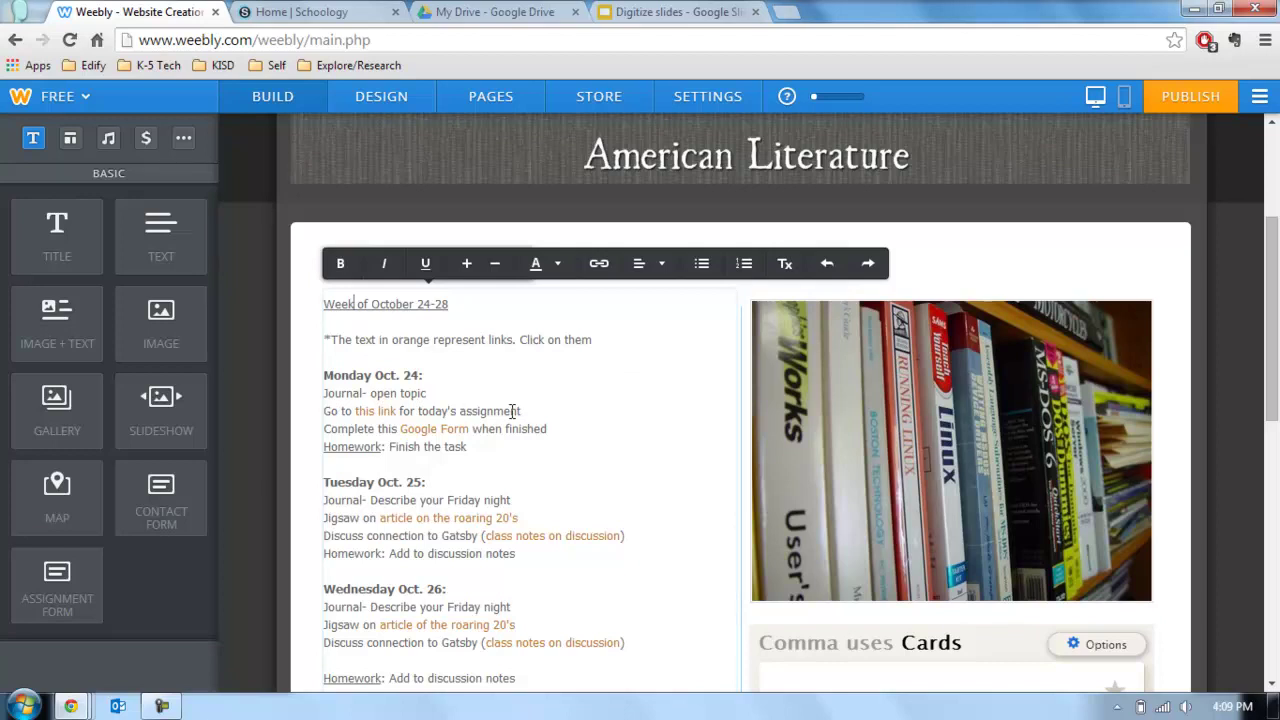
Check the website URL and file link options for the word "assignment" under Monday Oct. 24, leaving without saving a link
{"action": "left_click", "coordinate": [384, 412]}
{"action": "double_click", "coordinate": [510, 409]}
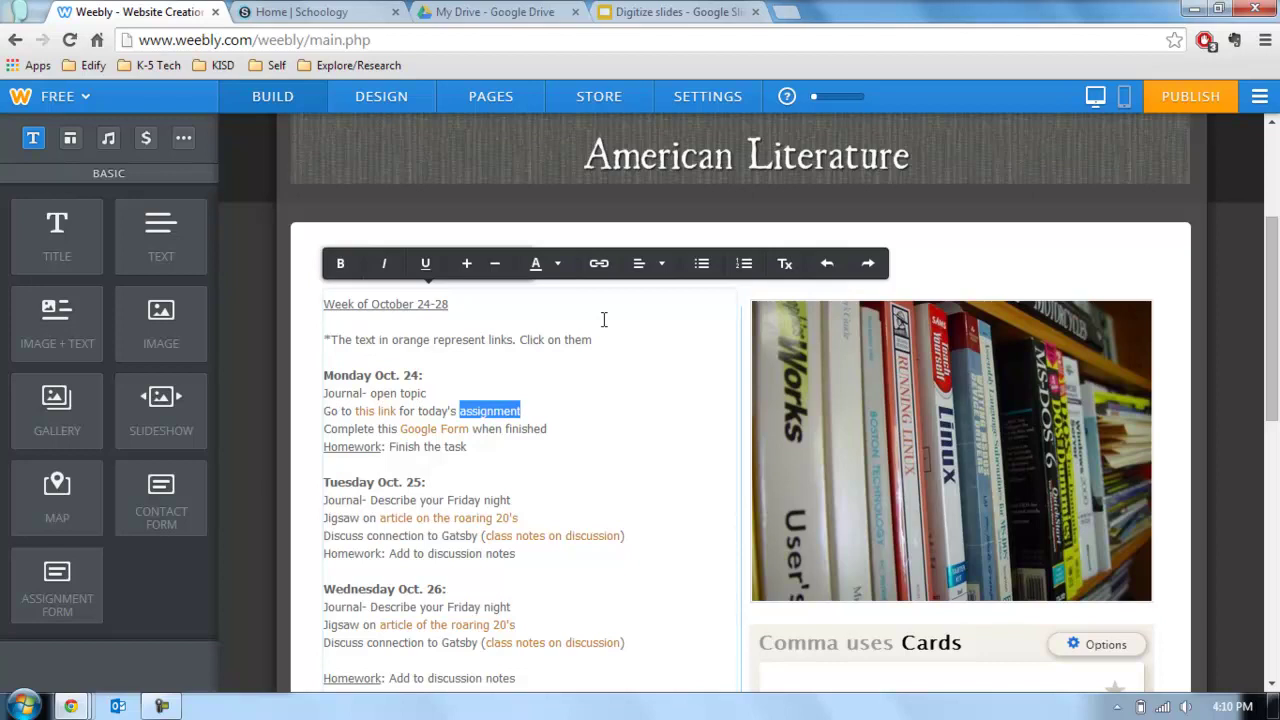
{"action": "left_click", "coordinate": [600, 266]}
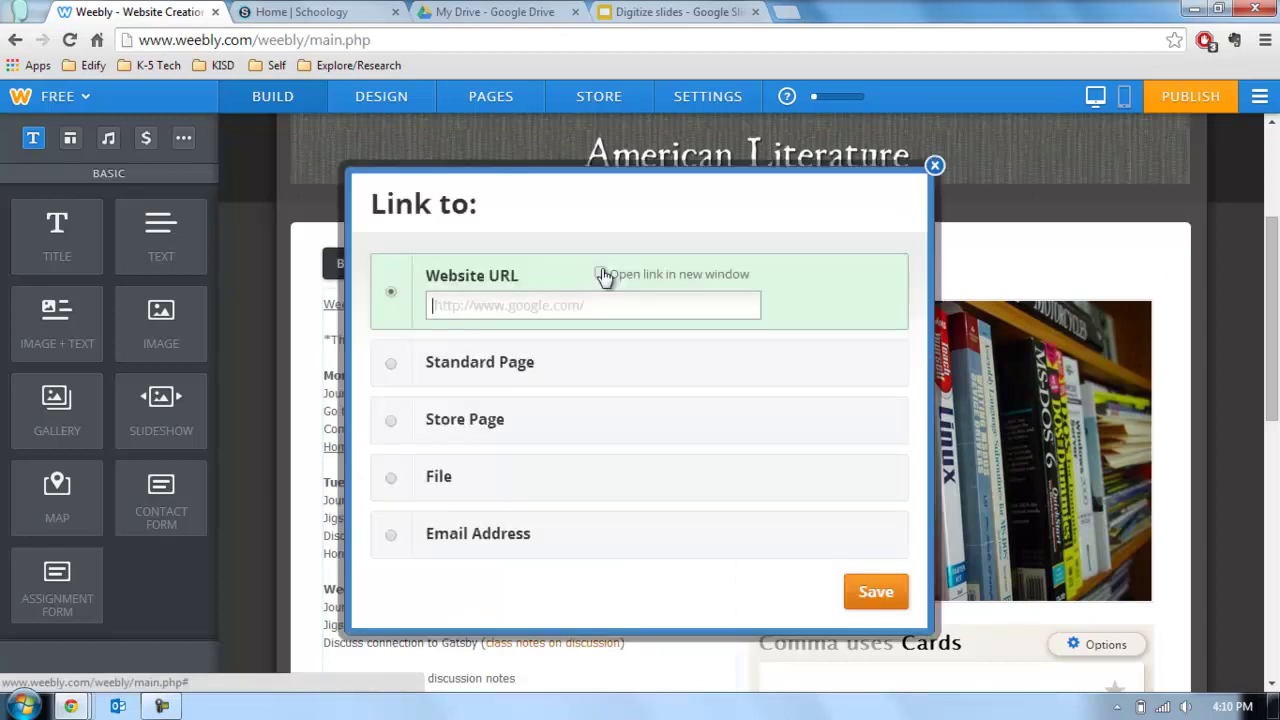
{"action": "left_click", "coordinate": [492, 303]}
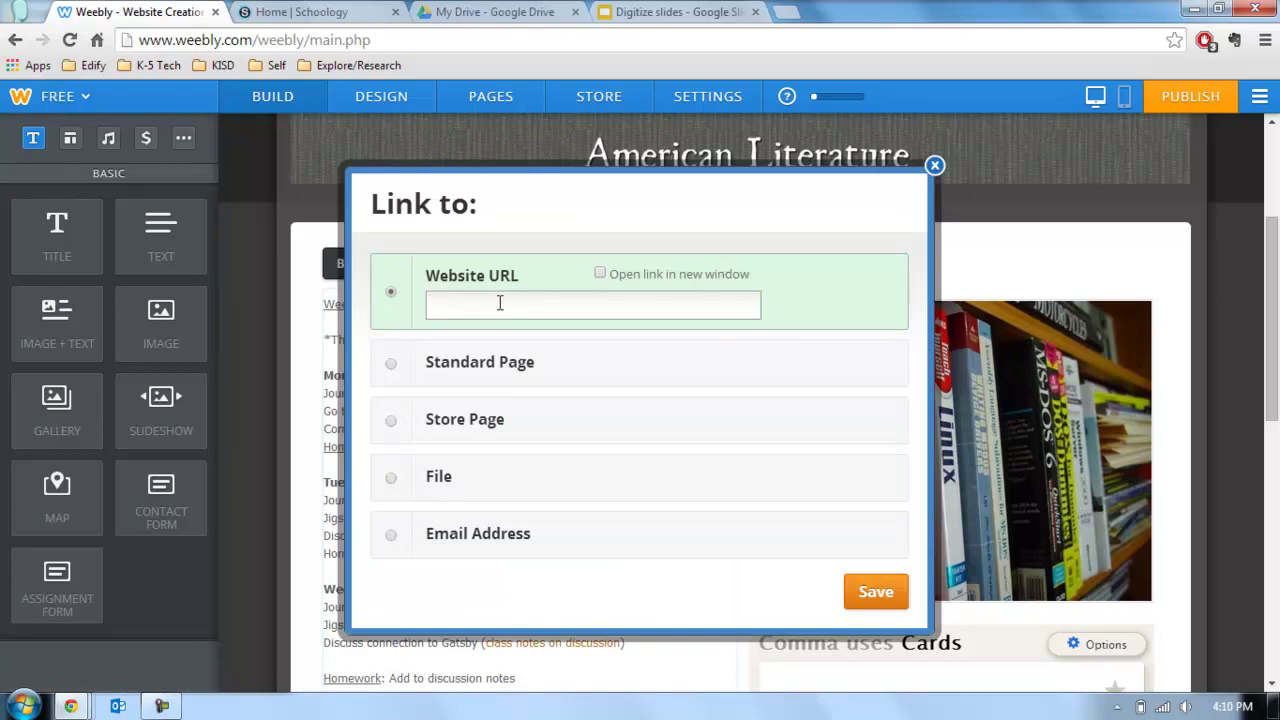
{"action": "left_click", "coordinate": [394, 485]}
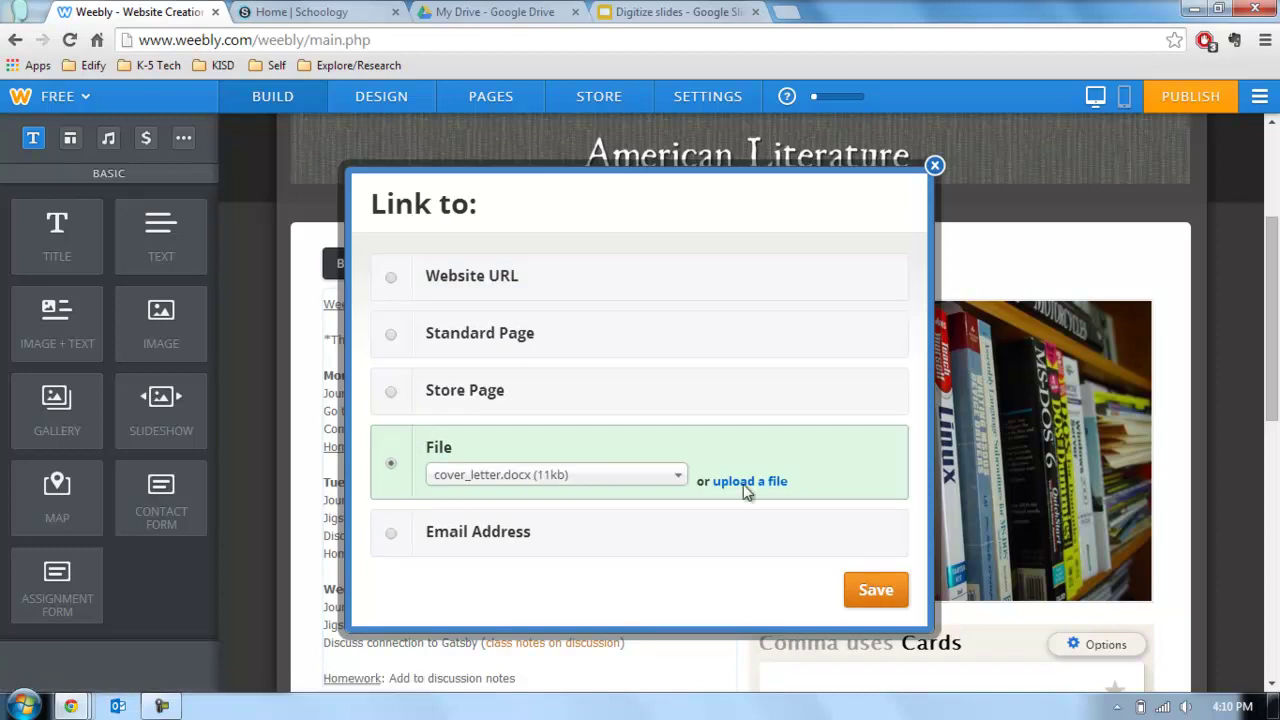
{"action": "left_click", "coordinate": [934, 166]}
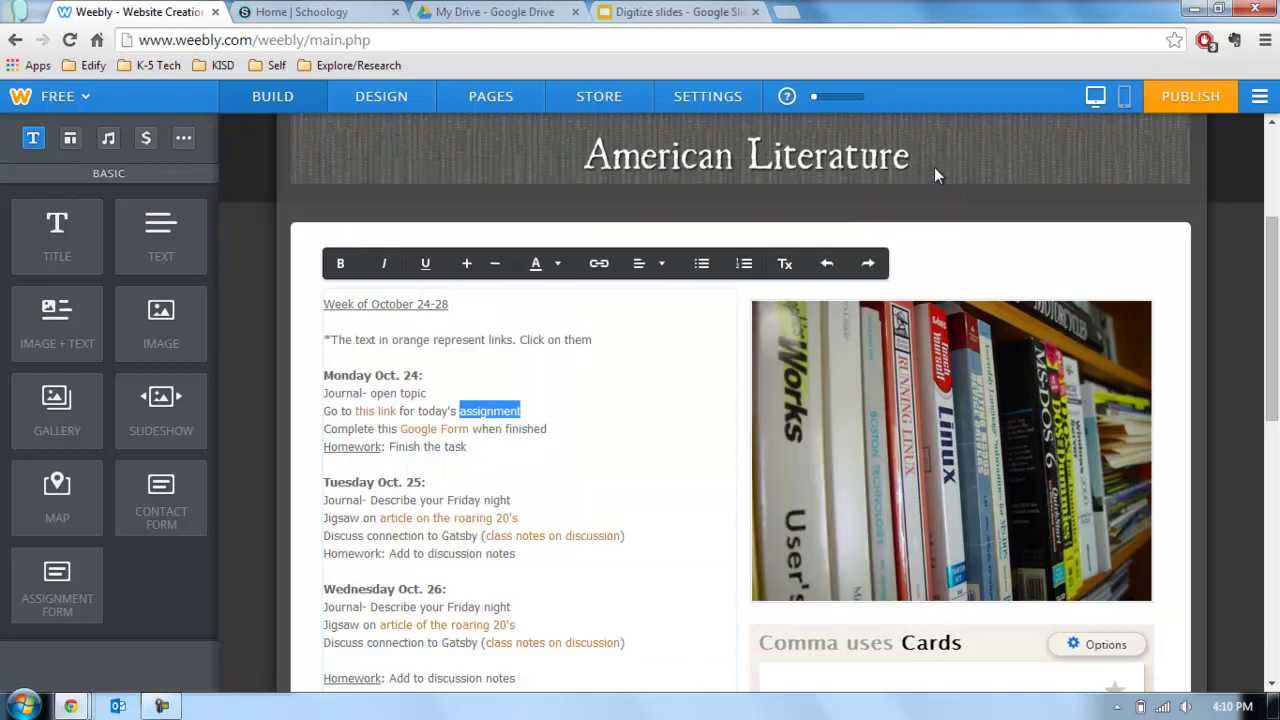
{"action": "left_click", "coordinate": [511, 409]}
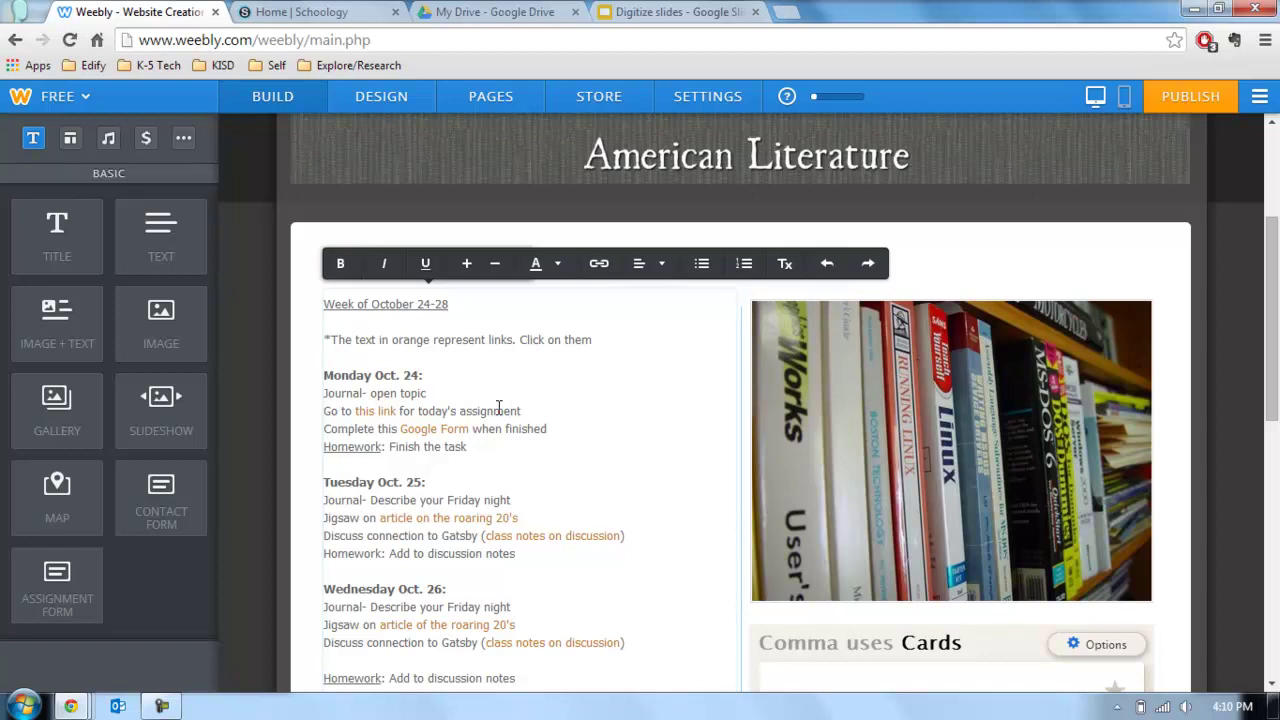
Examine the American Literature page's layout, including the daily schedule, past weeks archive link, bookshelf image, Quizlet cards and embedded video
{"action": "scroll", "coordinate": [502, 415], "scroll_direction": "up", "scroll_amount": 3}
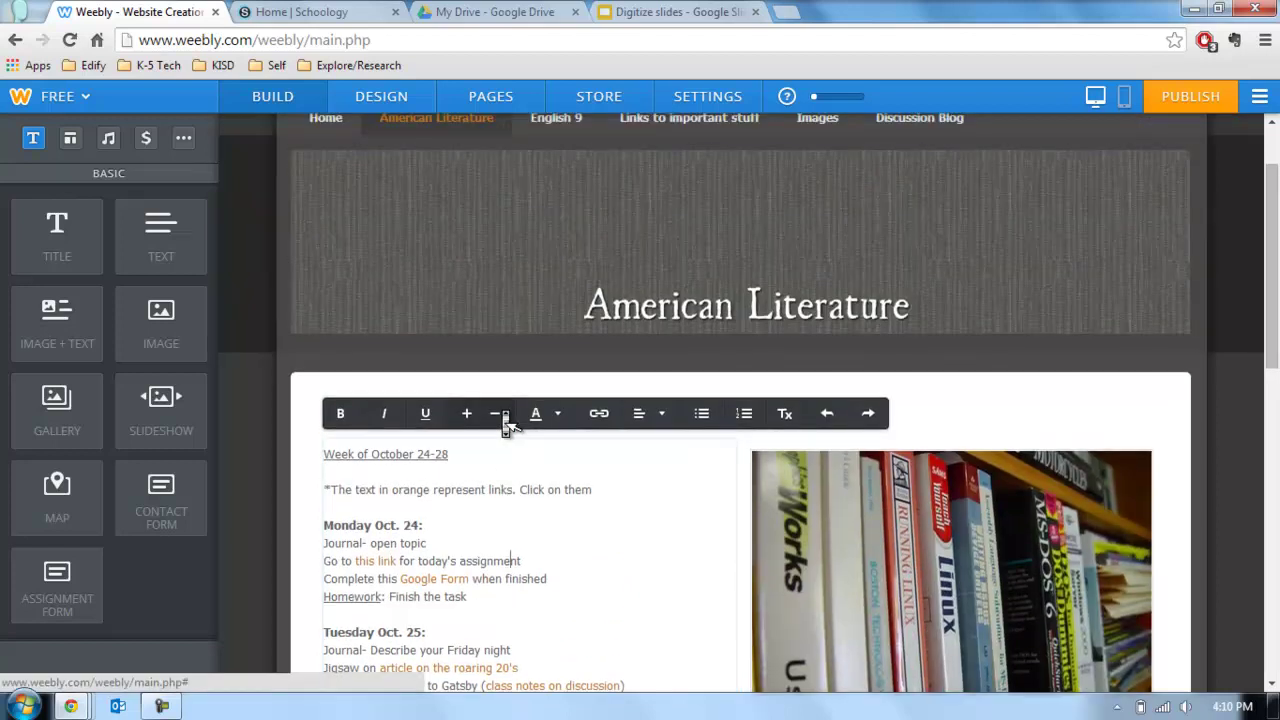
{"action": "scroll", "coordinate": [505, 420], "scroll_direction": "down", "scroll_amount": 5}
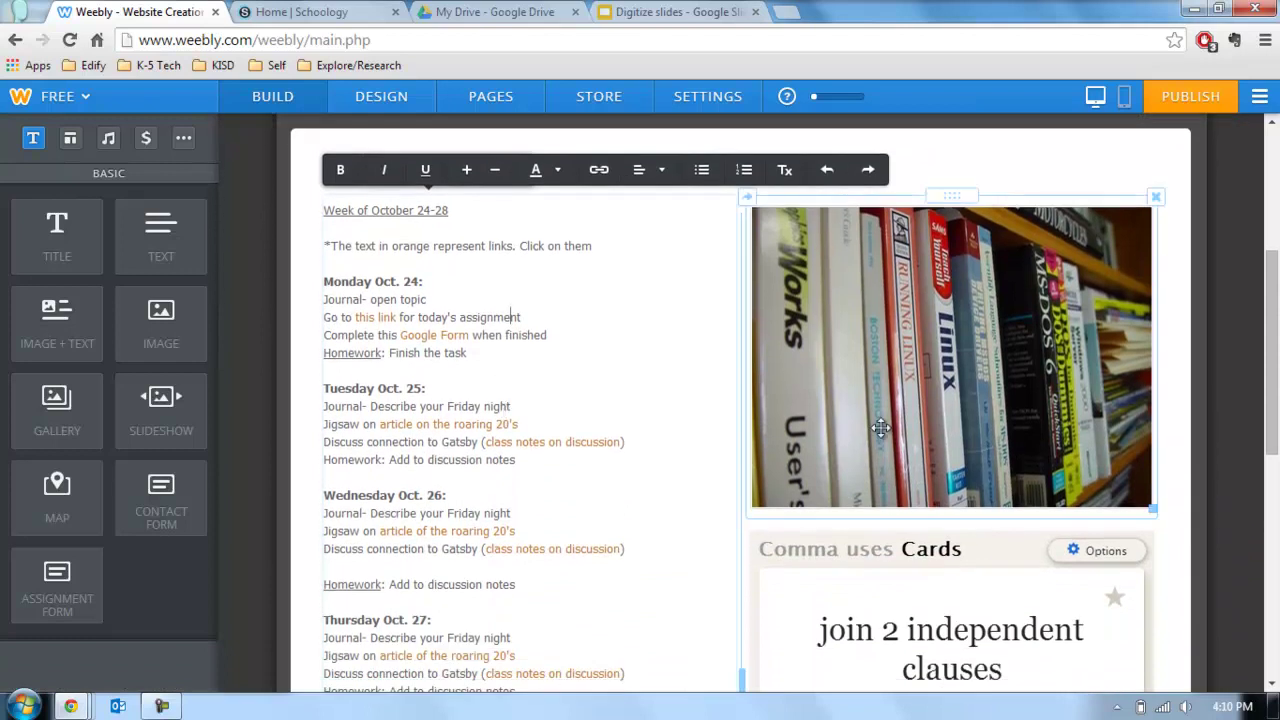
{"action": "scroll", "coordinate": [880, 428], "scroll_direction": "down", "scroll_amount": 3}
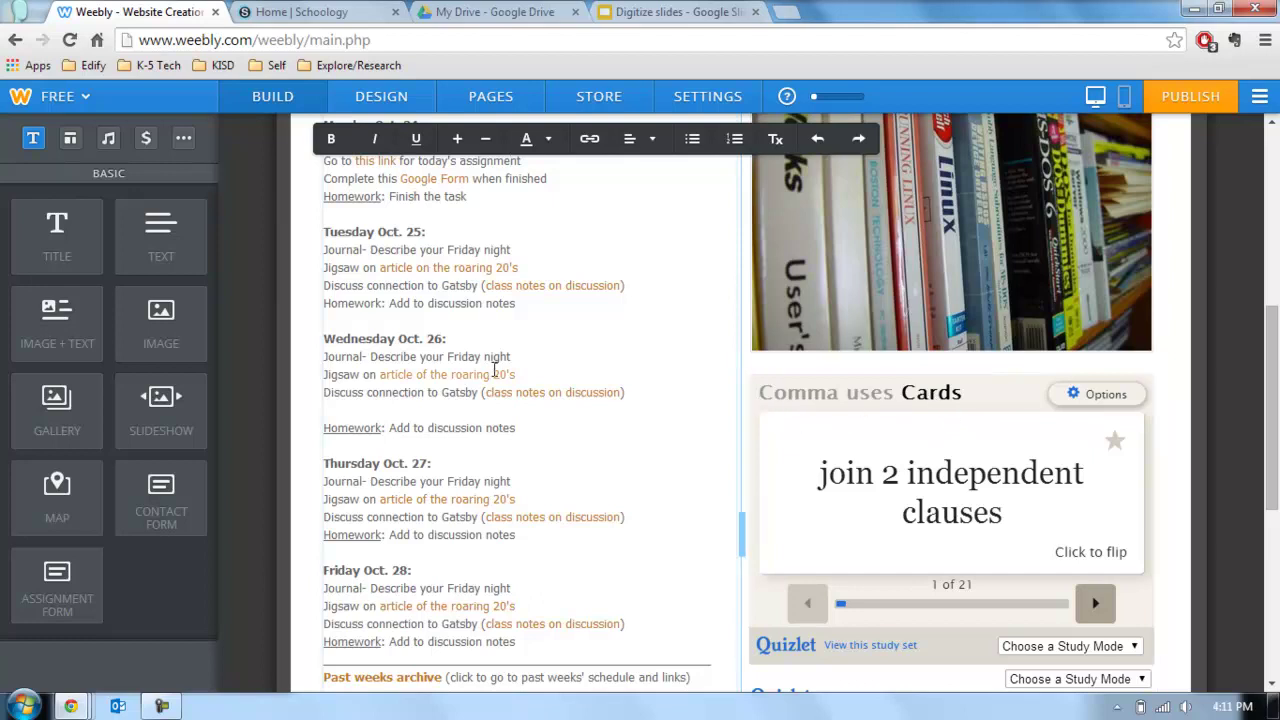
{"action": "scroll", "coordinate": [884, 436], "scroll_direction": "down", "scroll_amount": 1}
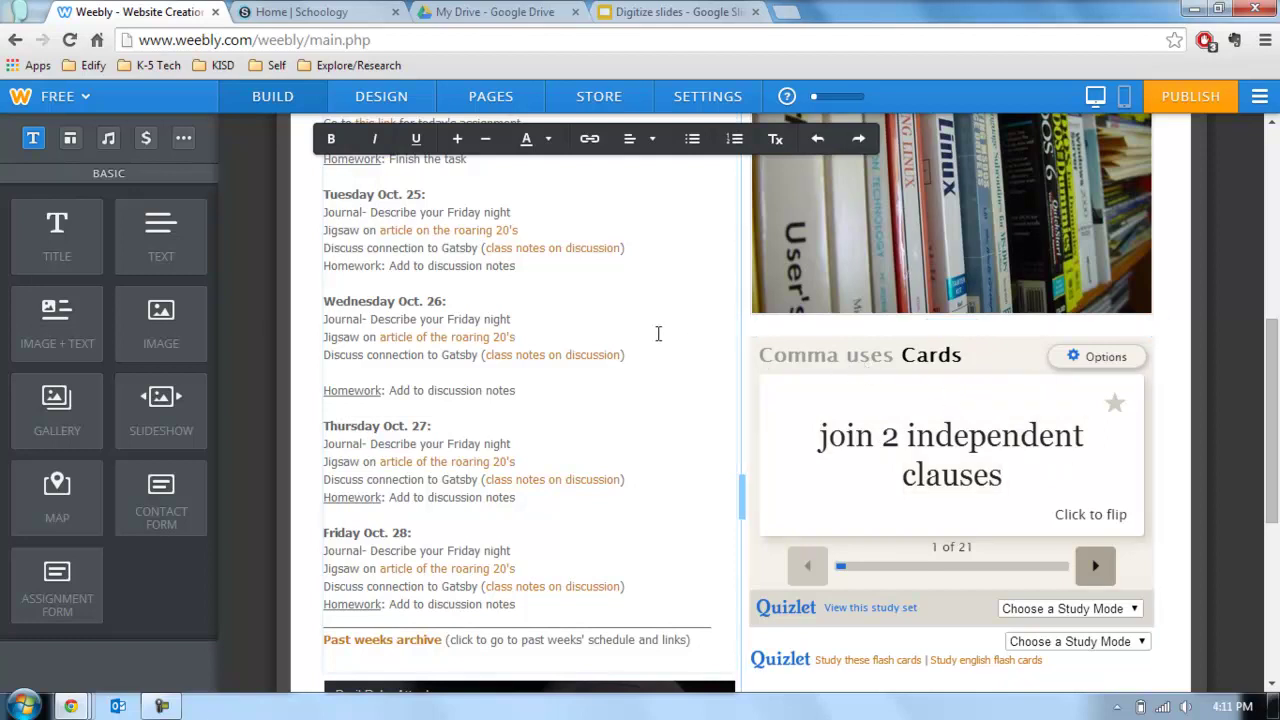
{"action": "scroll", "coordinate": [550, 335], "scroll_direction": "up", "scroll_amount": 2}
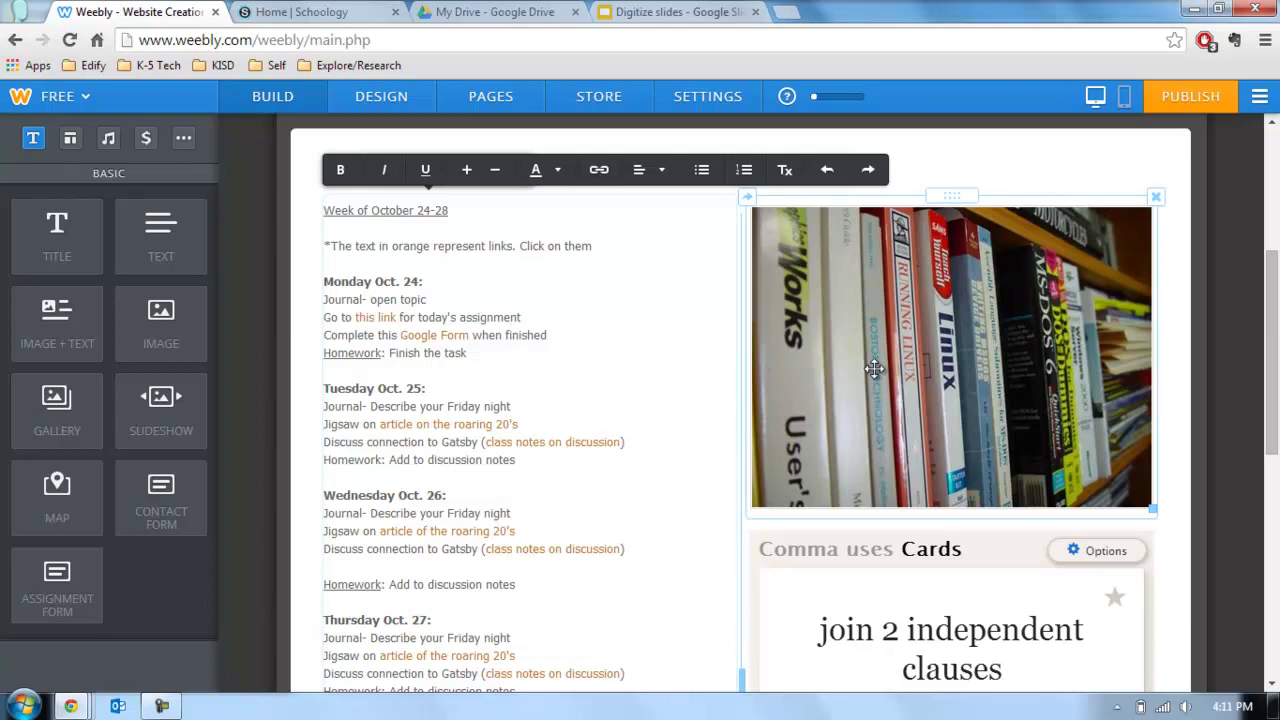
{"action": "scroll", "coordinate": [875, 370], "scroll_direction": "down", "scroll_amount": 4}
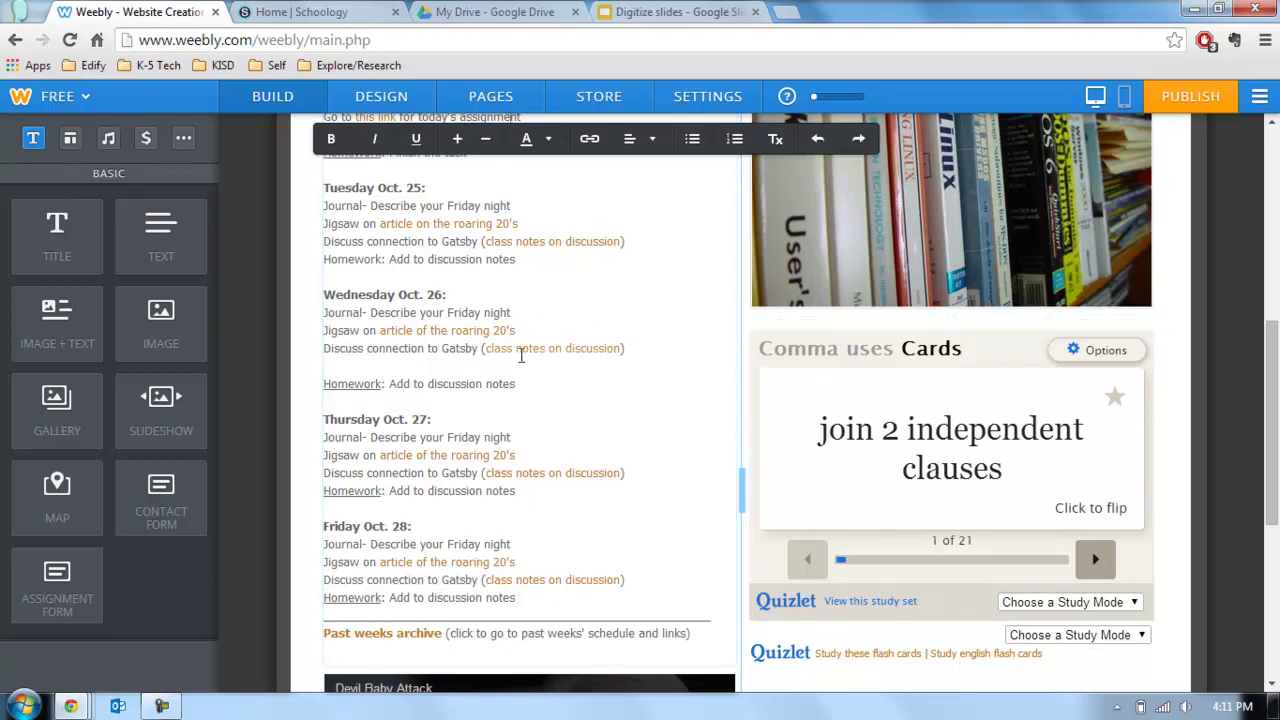
{"action": "scroll", "coordinate": [672, 370], "scroll_direction": "down", "scroll_amount": 3}
{"action": "scroll", "coordinate": [672, 370], "scroll_direction": "down", "scroll_amount": 5}
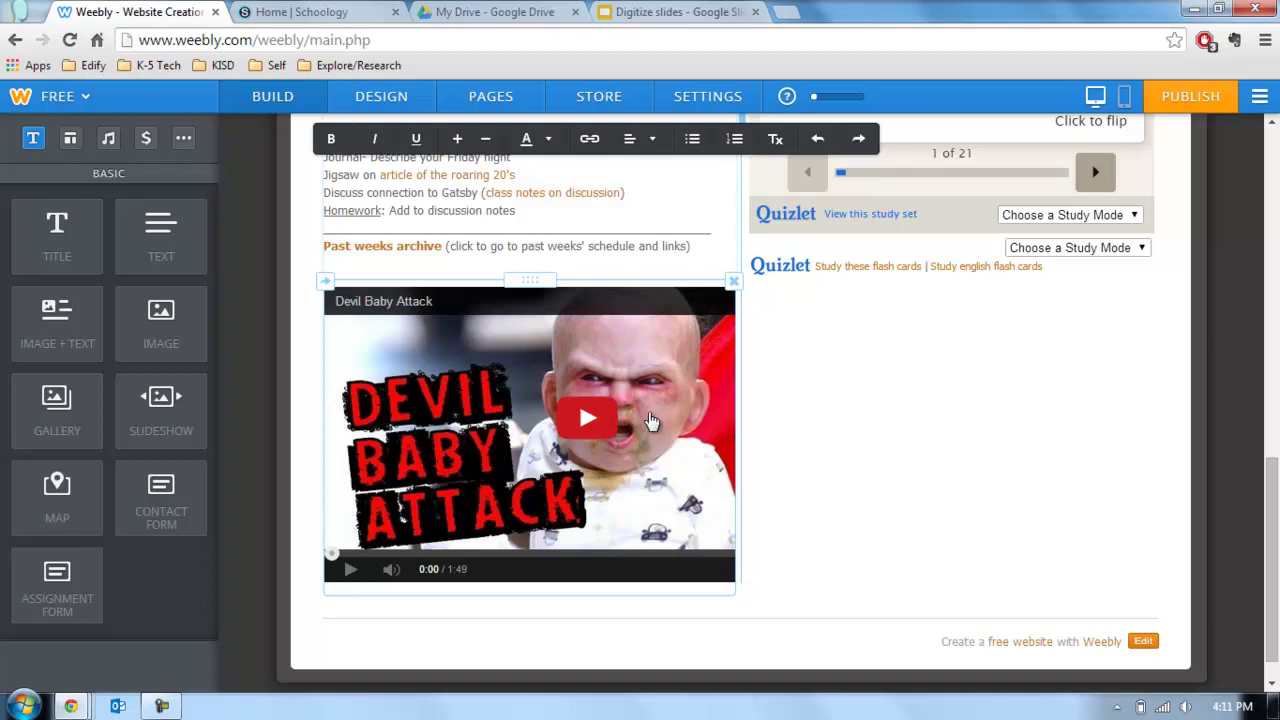
{"action": "scroll", "coordinate": [651, 421], "scroll_direction": "up", "scroll_amount": 2}
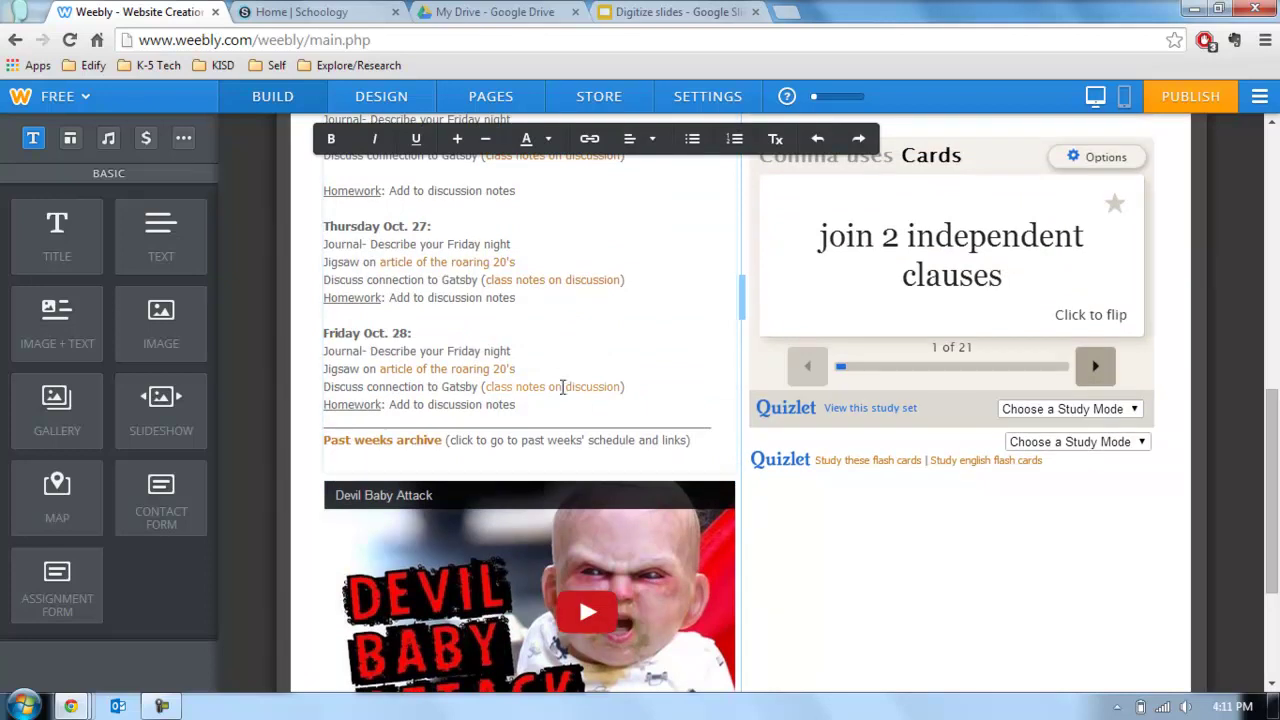
{"action": "scroll", "coordinate": [692, 312], "scroll_direction": "up", "scroll_amount": 5}
{"action": "scroll", "coordinate": [692, 312], "scroll_direction": "up", "scroll_amount": 2}
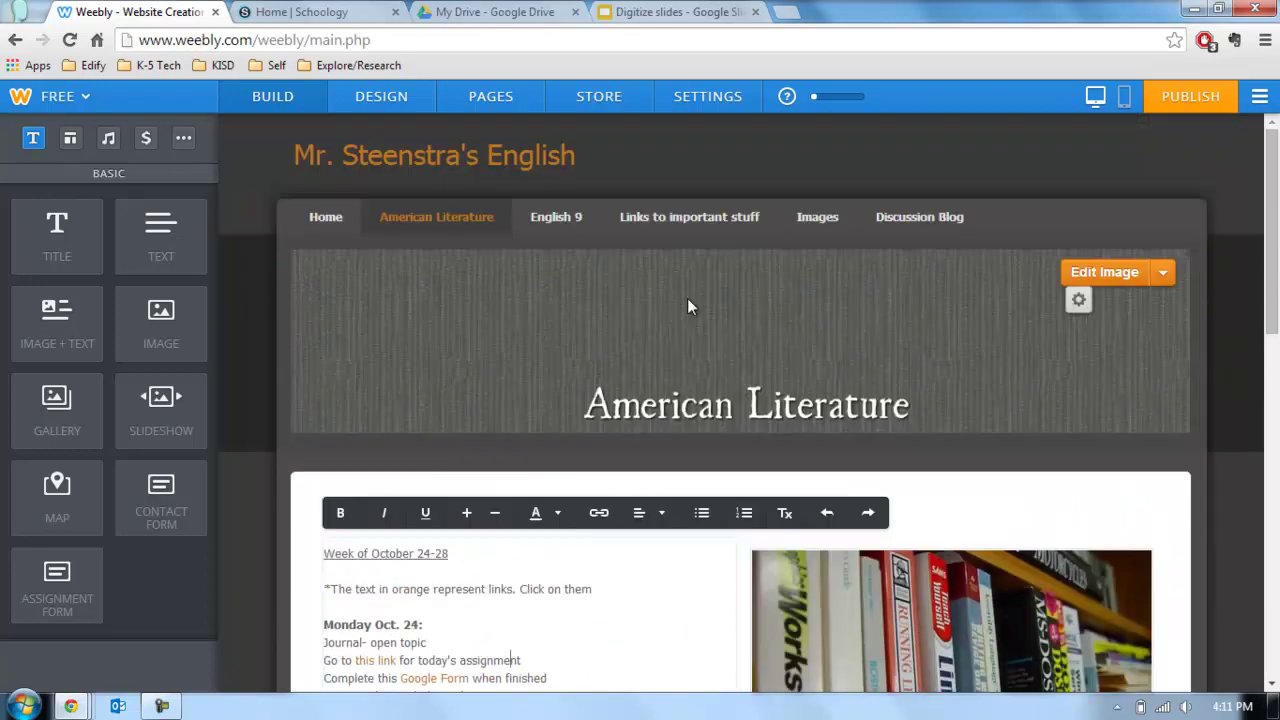
{"action": "mouse_move", "coordinate": [450, 147]}
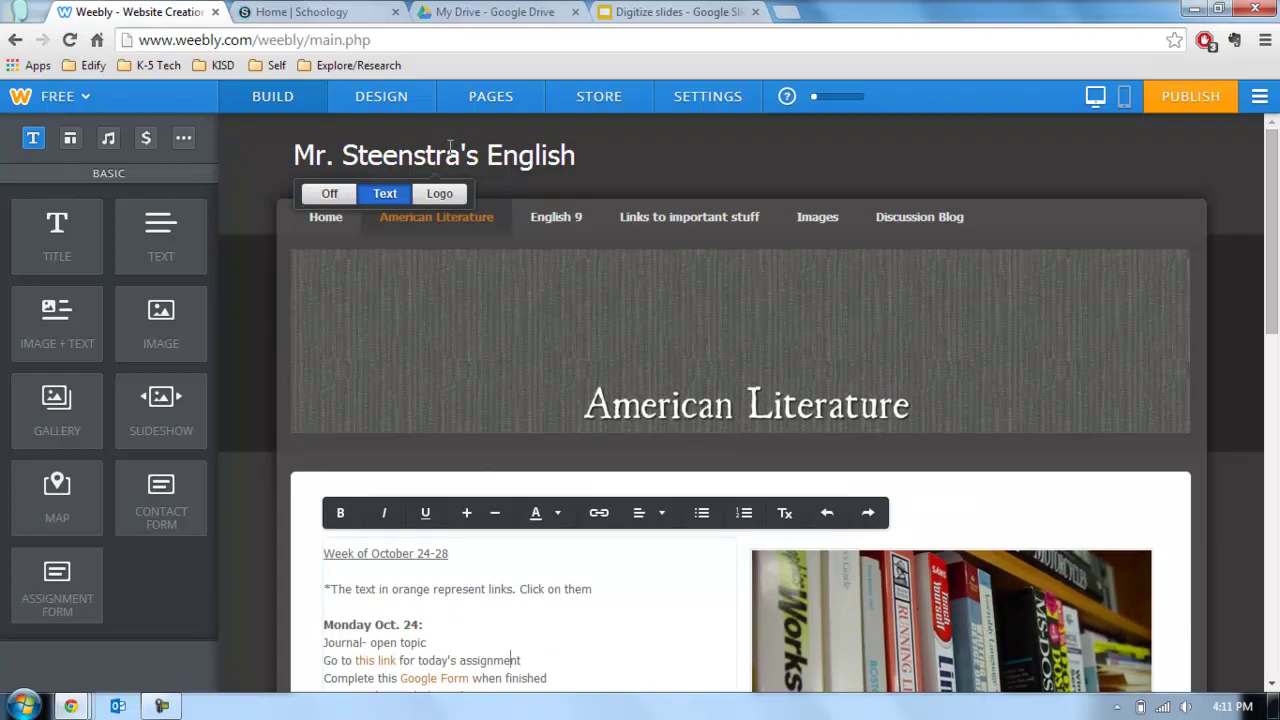
Switch to Schoology, open the Ed Tech for dummies: Section 1 course and check the material types that can be added
{"action": "left_click", "coordinate": [340, 14]}
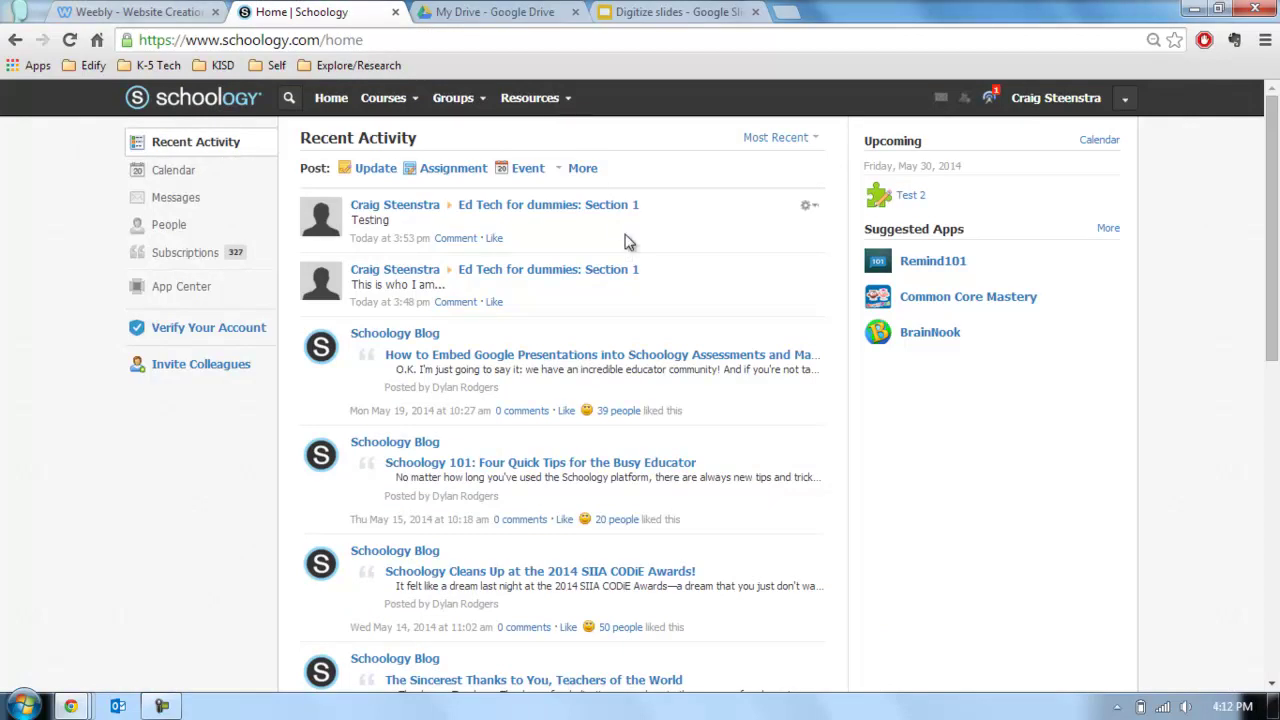
{"action": "left_click", "coordinate": [400, 100]}
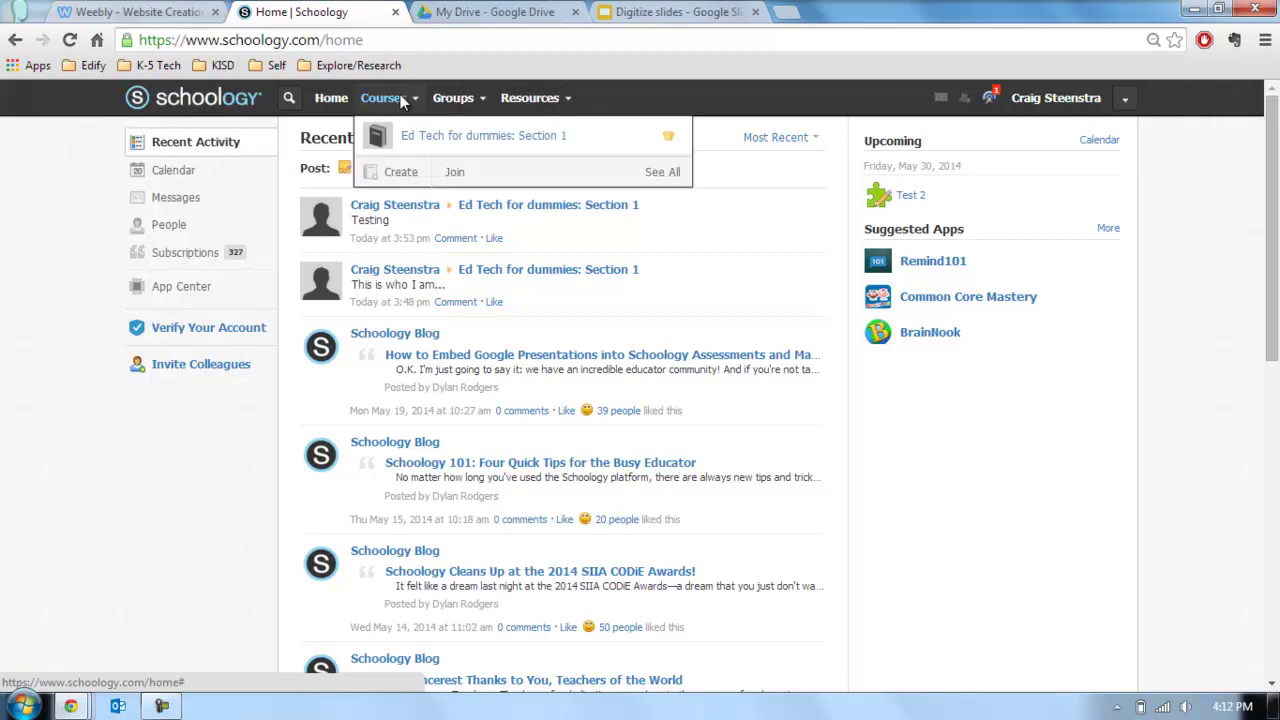
{"action": "left_click", "coordinate": [416, 135]}
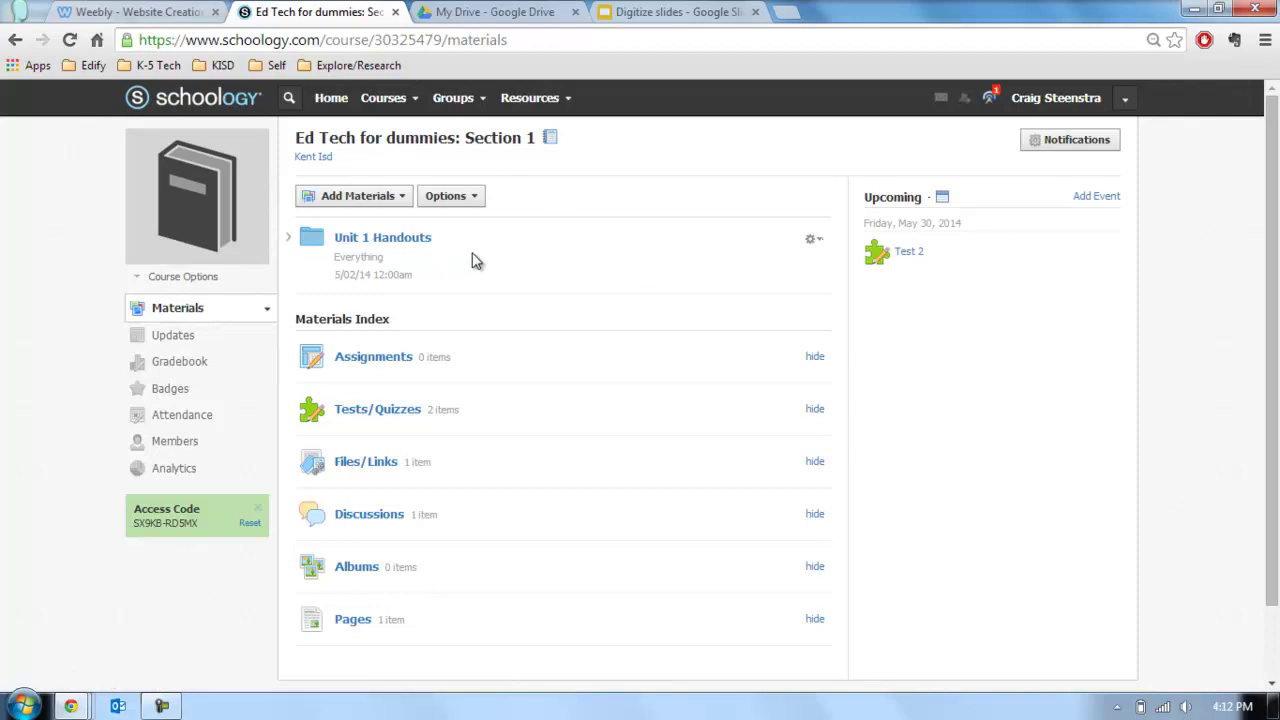
{"action": "left_click", "coordinate": [399, 199]}
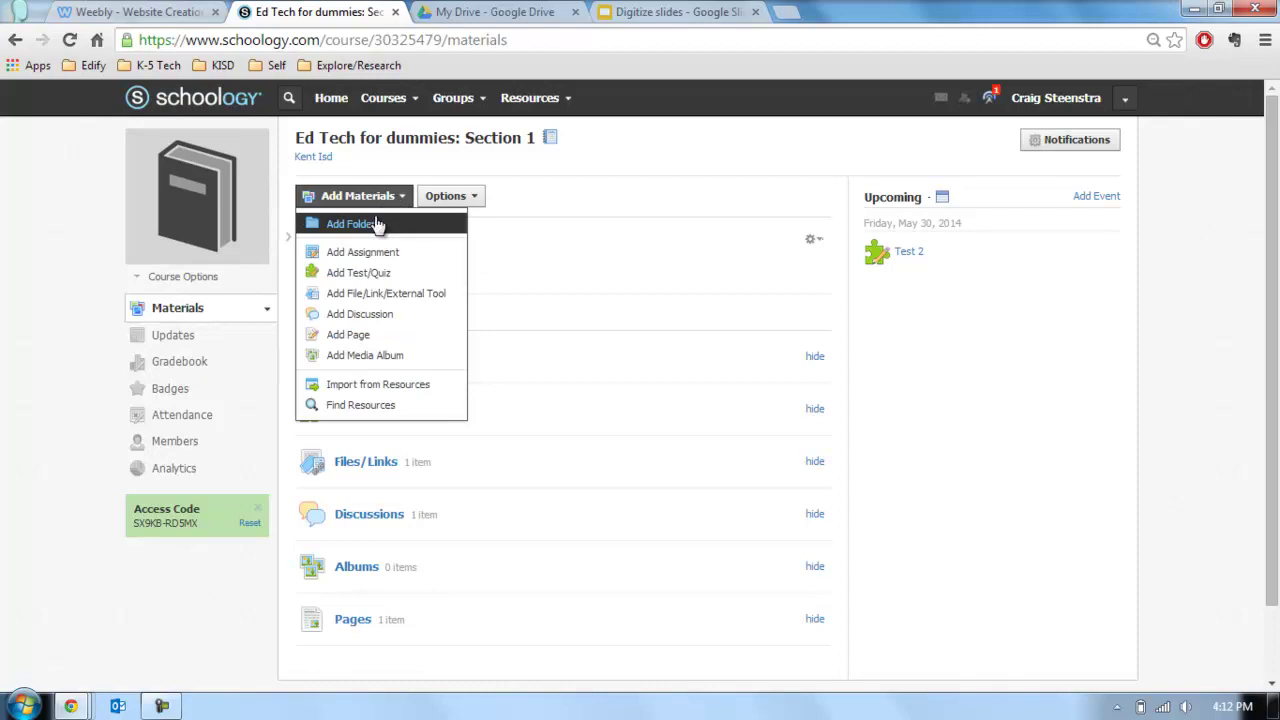
{"action": "left_click", "coordinate": [592, 196]}
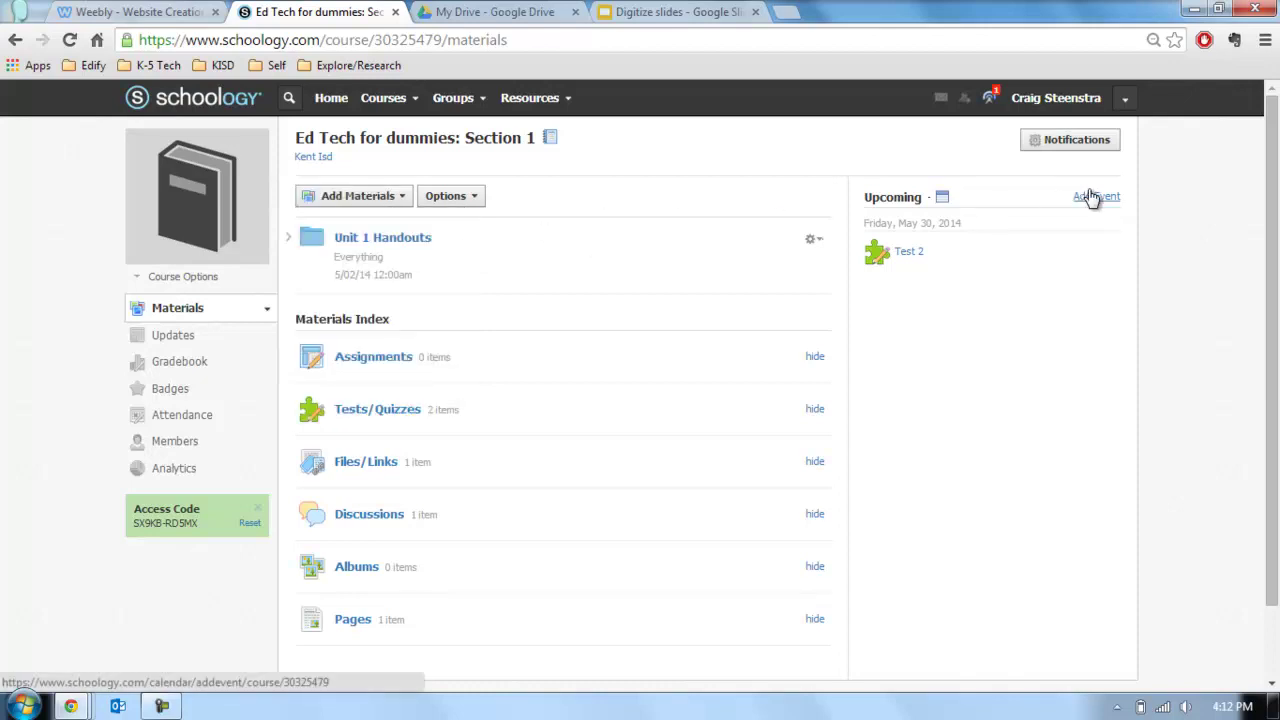
Try drafting an event on the course calendar for 5/07/14 with the description "We did this", leaving without creating it
{"action": "left_click", "coordinate": [946, 199]}
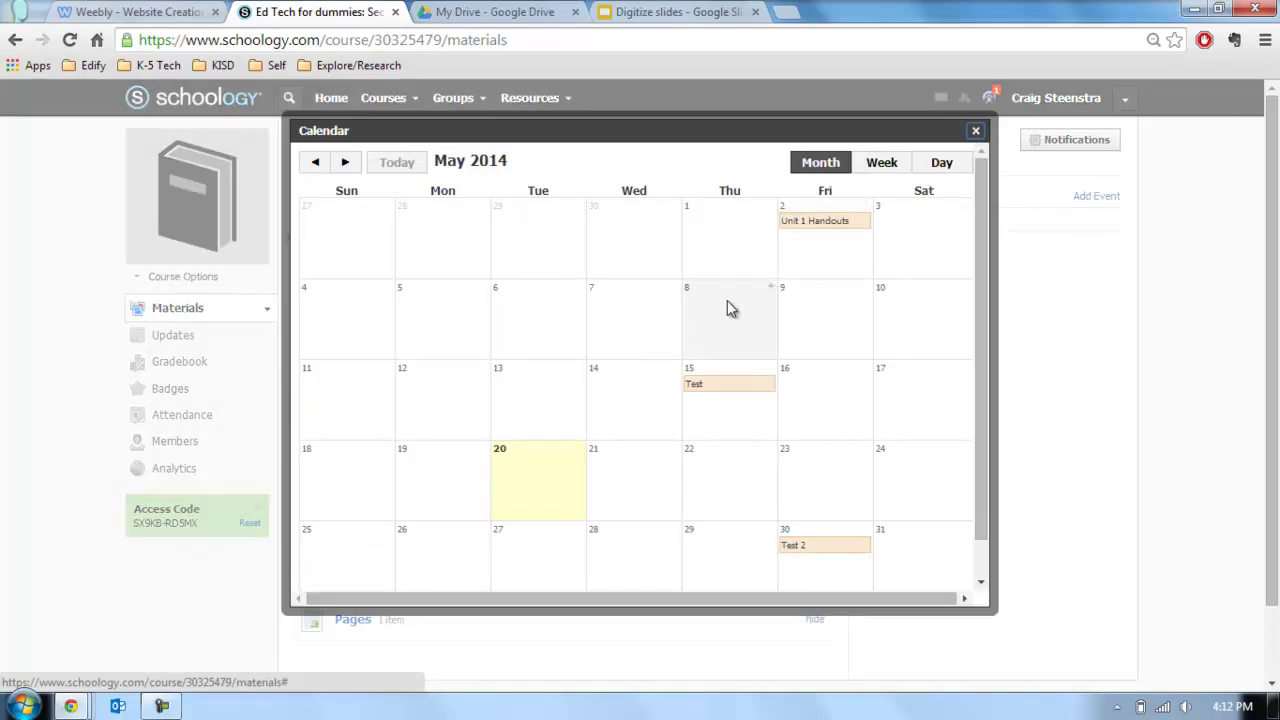
{"action": "left_click", "coordinate": [628, 316]}
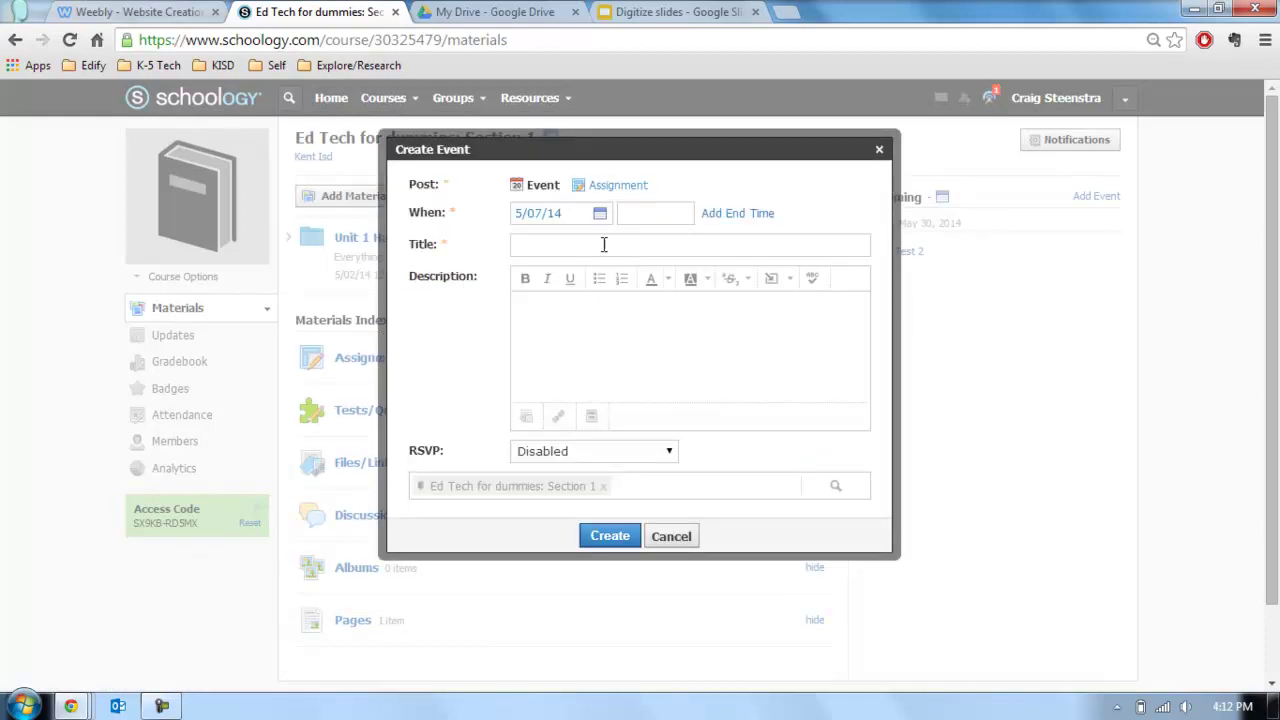
{"action": "left_click", "coordinate": [580, 322]}
{"action": "type", "text": "Wed d"}
{"action": "key", "text": "BackSpace"}
{"action": "key", "text": "BackSpace"}
{"action": "key", "text": "BackSpace"}
{"action": "type", "text": "did this"}
{"action": "left_click", "coordinate": [672, 537]}
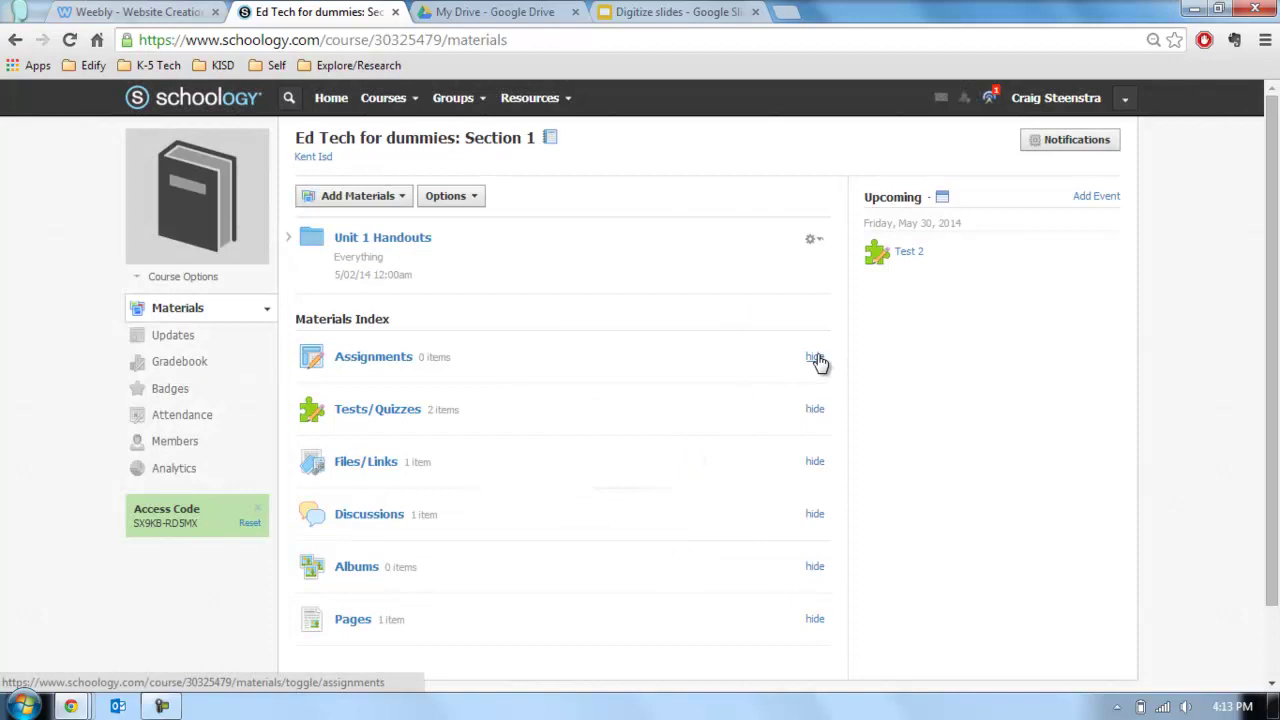
Hide the Albums area in the course's Materials Index
{"action": "left_click", "coordinate": [815, 568]}
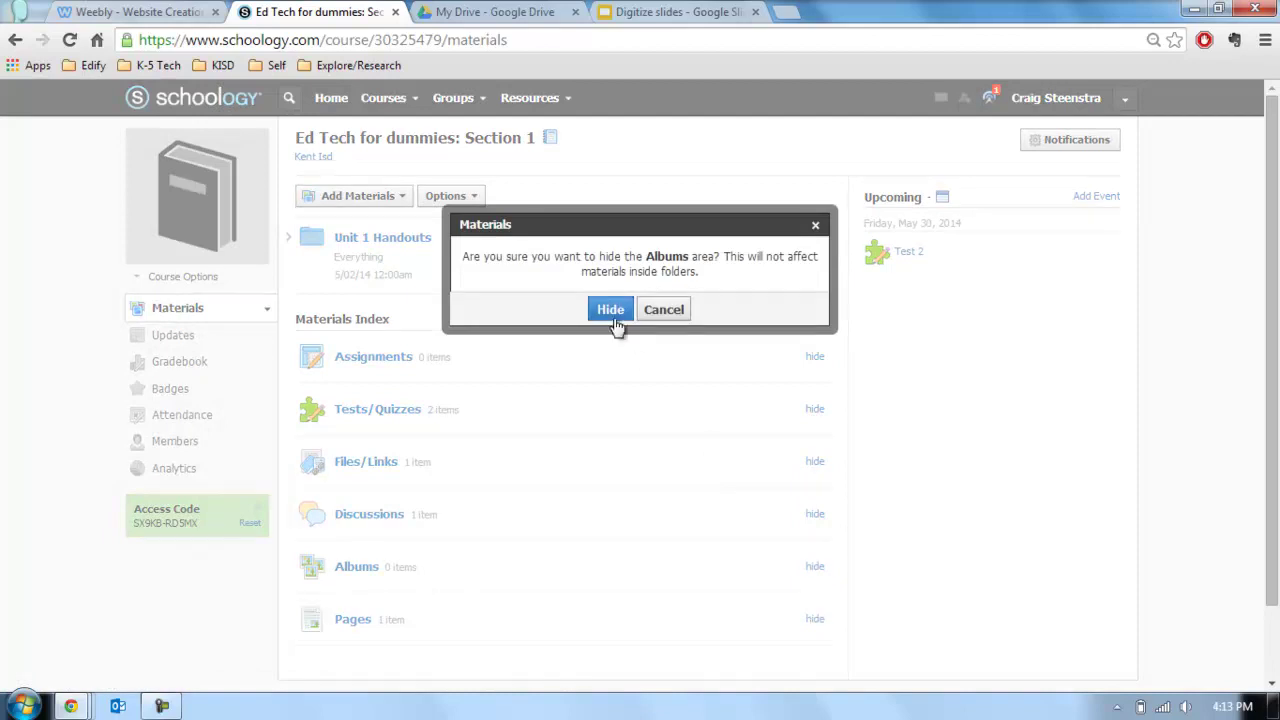
{"action": "left_click", "coordinate": [608, 309]}
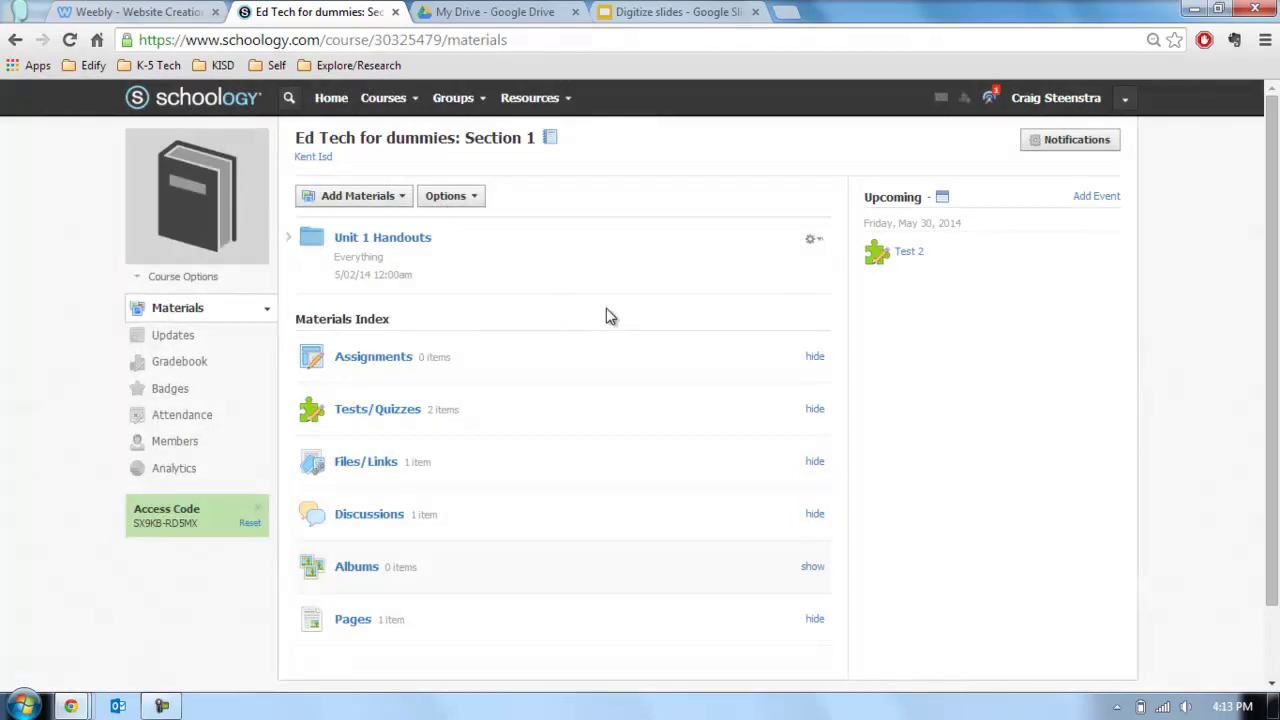